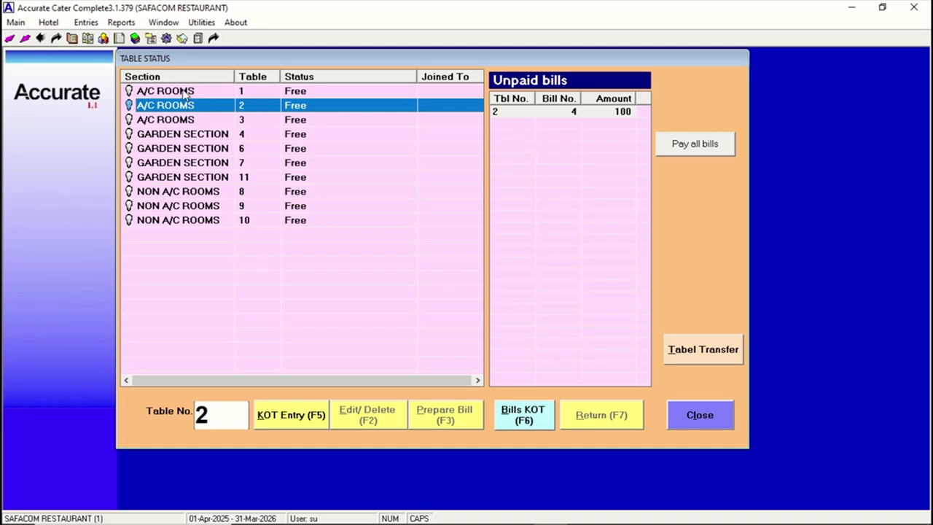
left_click(192, 137)
left_click(201, 193)
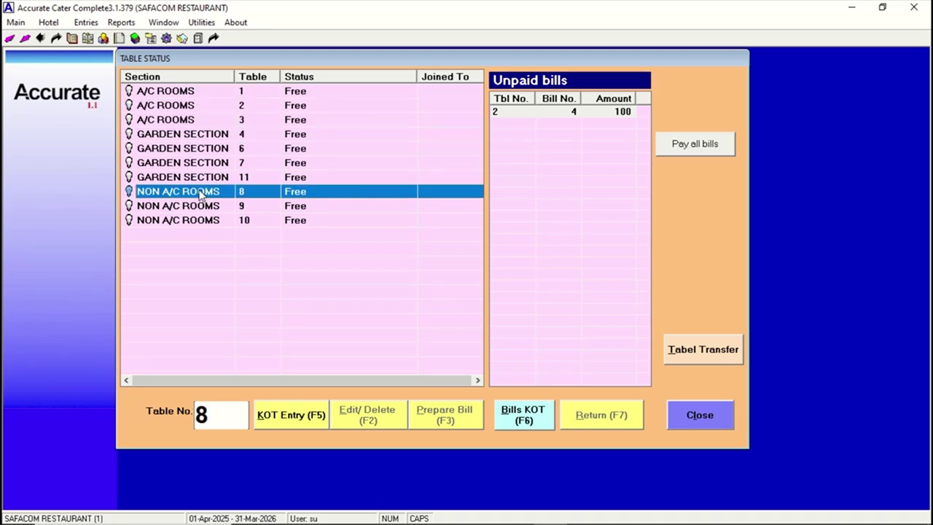
left_click(249, 92)
left_click(251, 108)
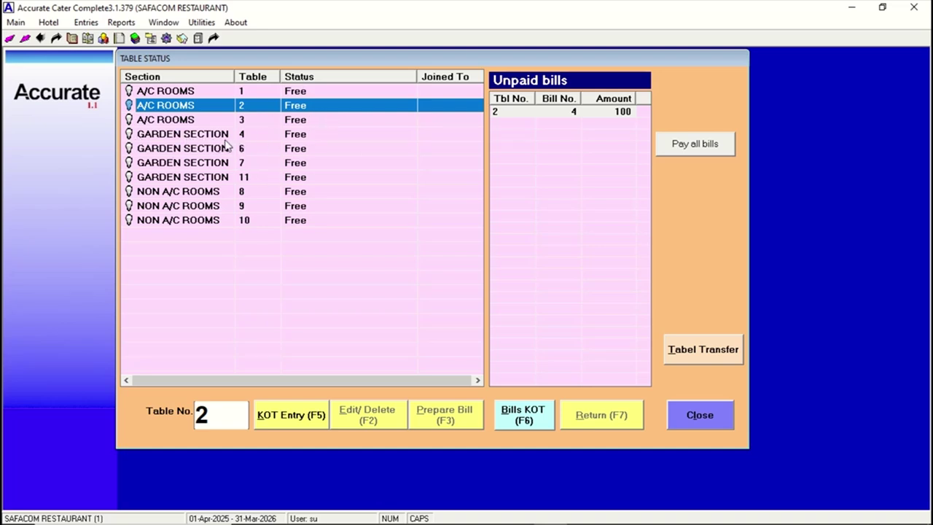
Start a KOT entry for table 4 in the garden section and add product code 7, BAIGAN MASALA, with quantity 1.
left_click(159, 135)
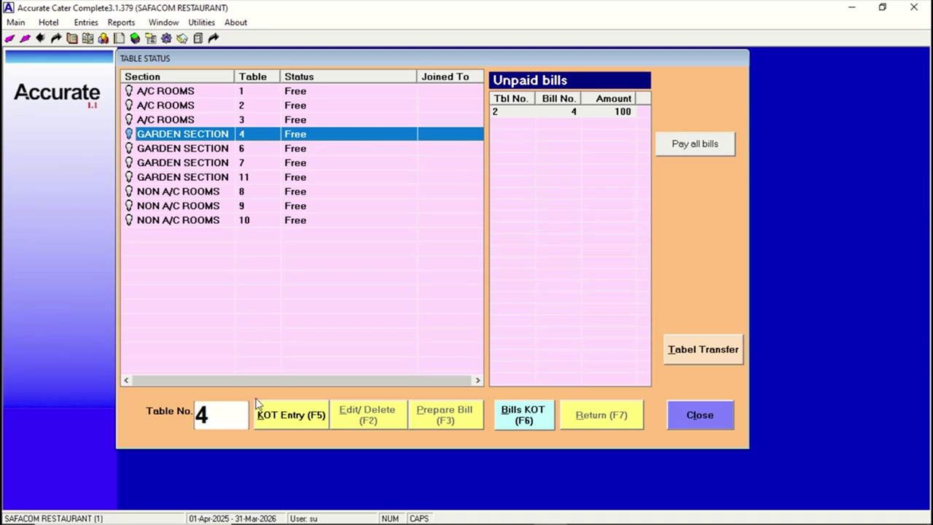
left_click(285, 421)
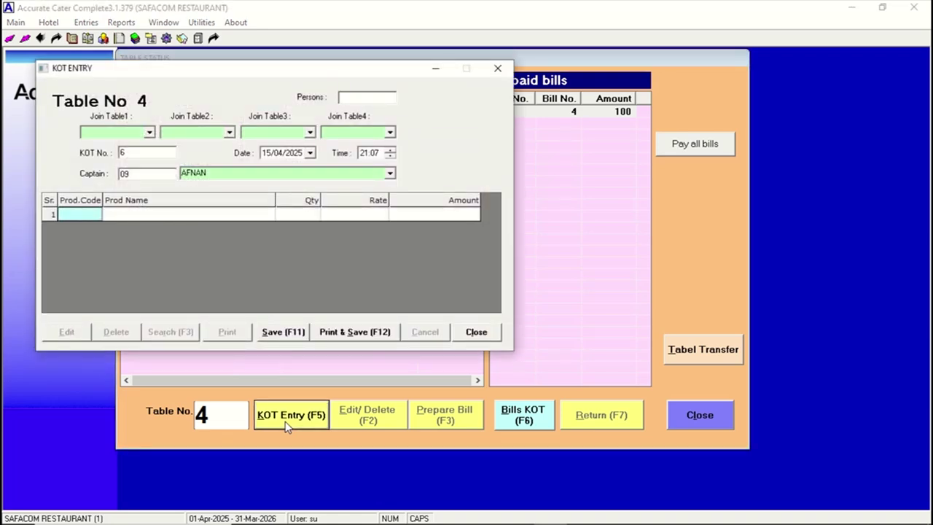
type("7")
key("Return")
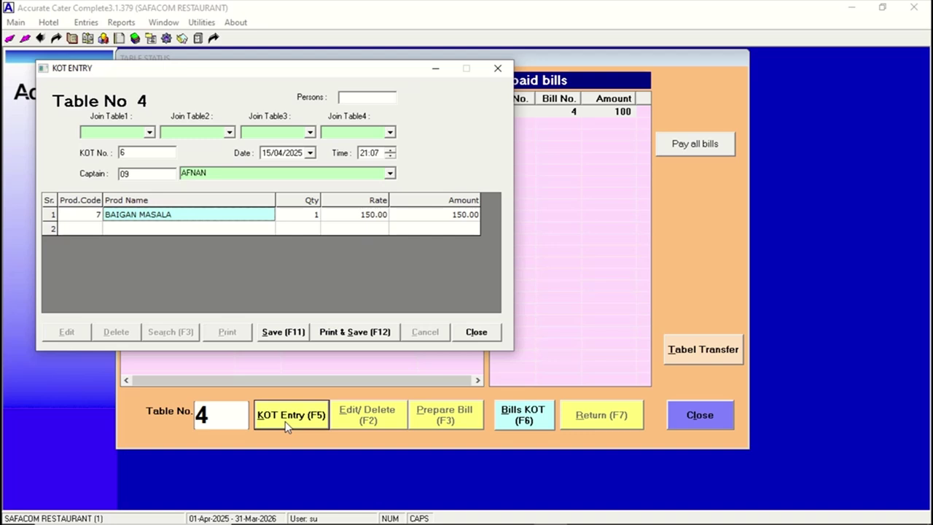
key("Return")
key("Return")
key("Return")
key("Return")
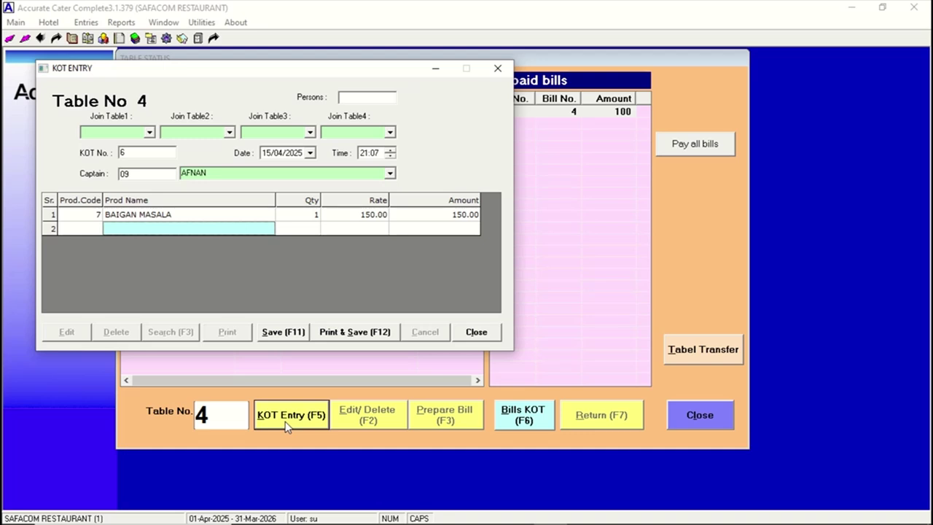
Add DAAL by product name with quantity 1 as the second item of table 4's KOT.
type("DAAL")
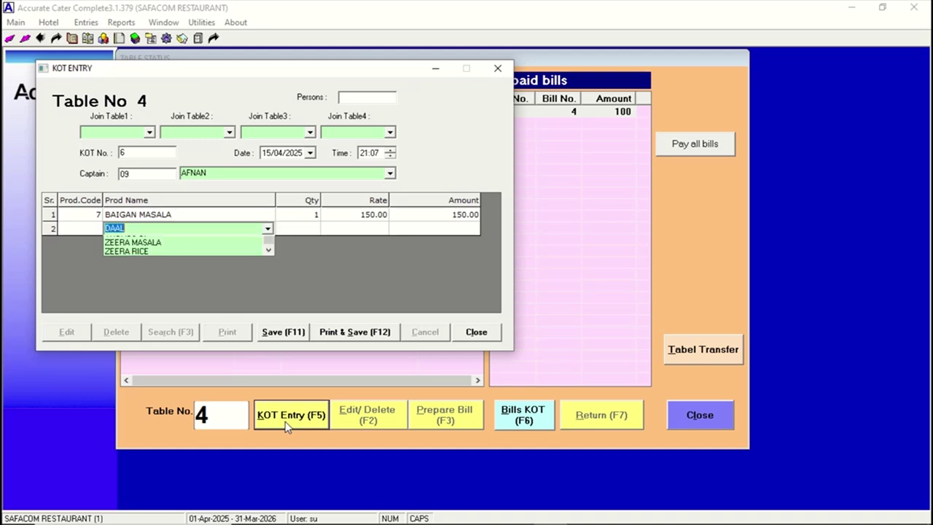
key("Return")
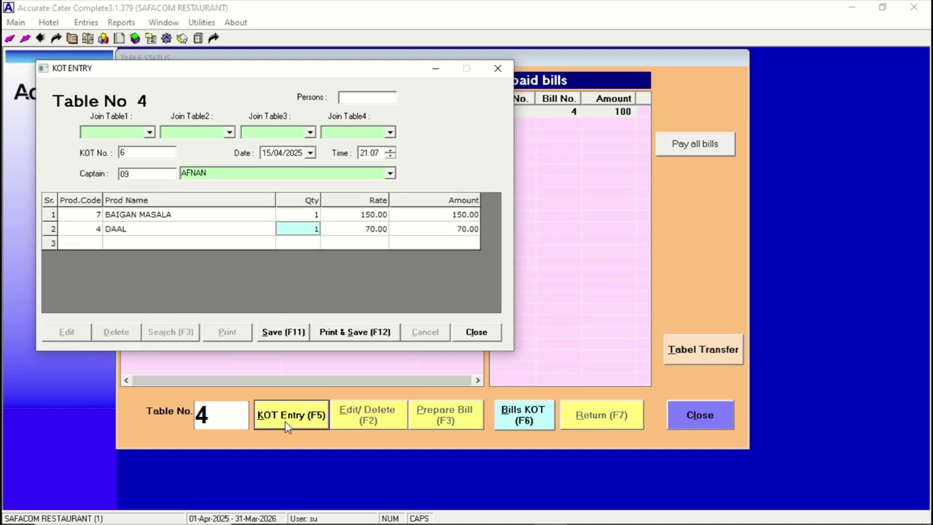
key("Return")
key("Return")
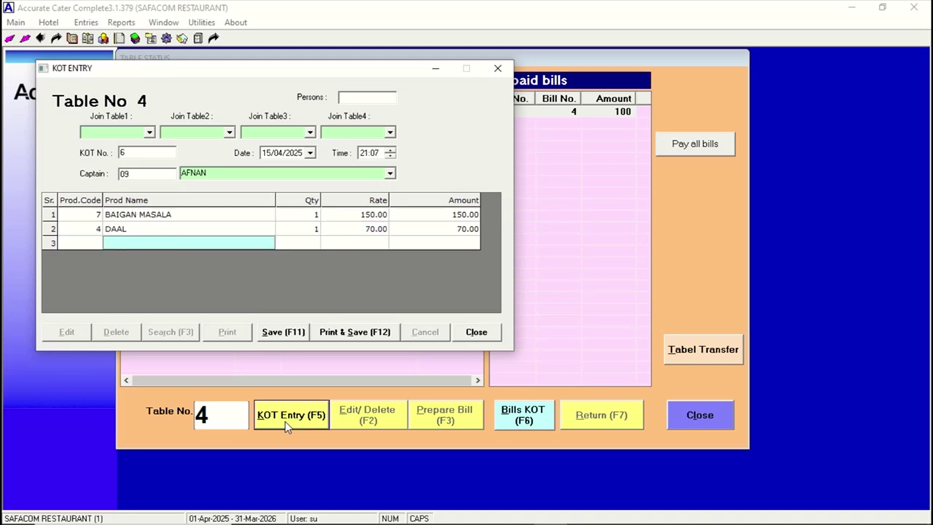
Add TANDOORI ROTI with quantity 10 as the third item of table 4's KOT.
type("TANDOORI BIRYANI")
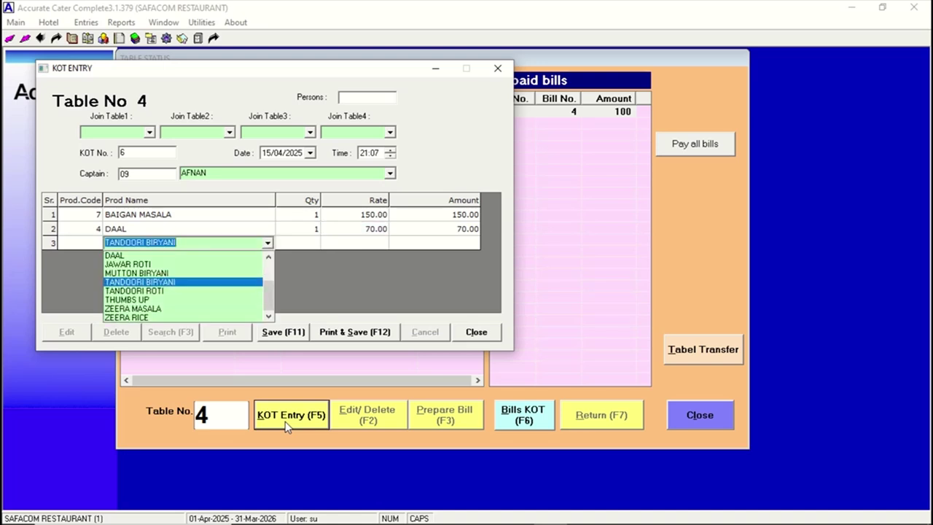
key("Down")
key("Return")
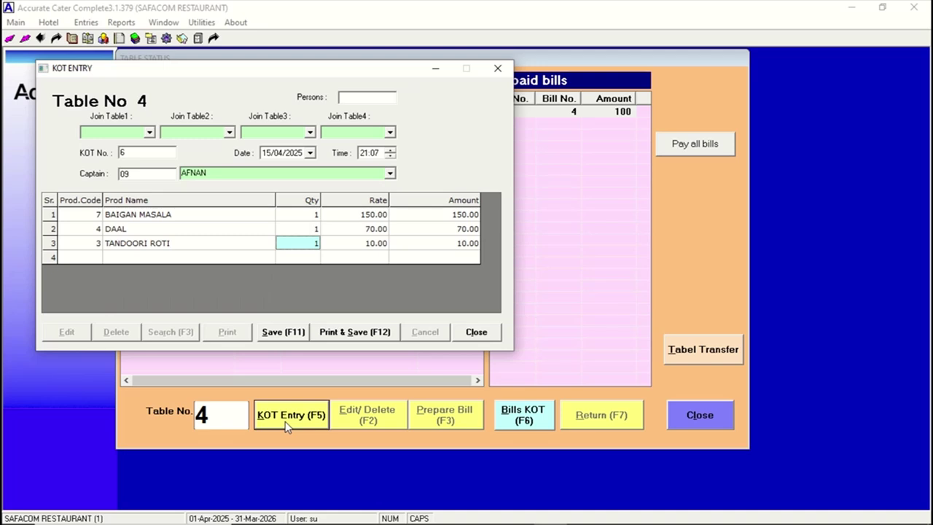
type("10")
key("Return")
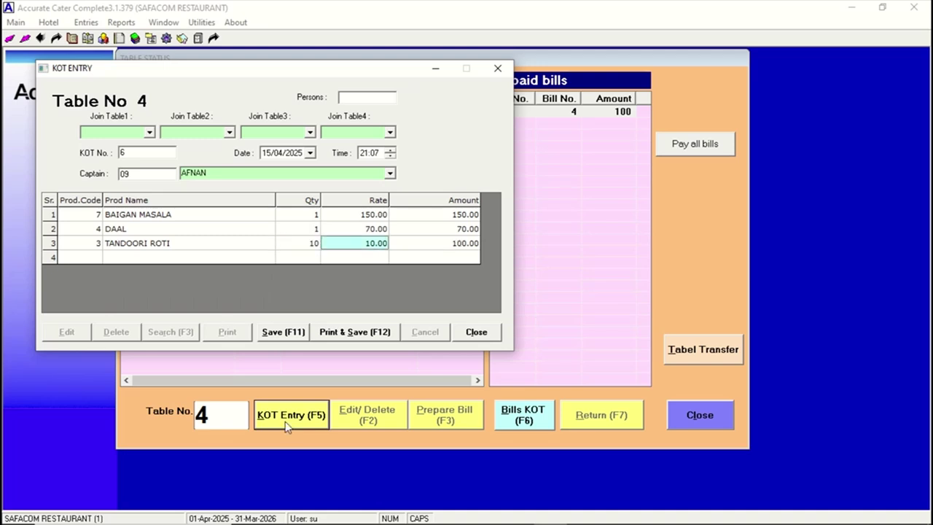
key("Return")
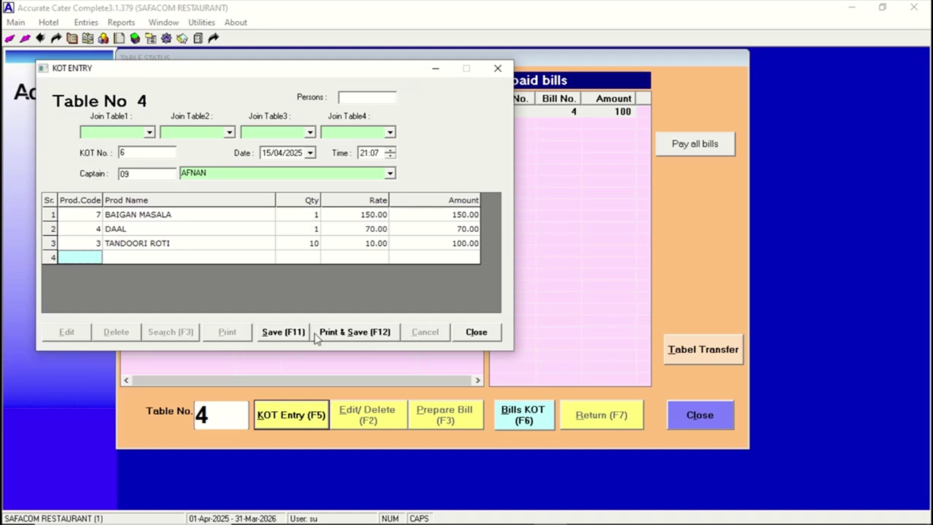
Print and save table 4's KOT, review its print preview, and return to that table in the status list.
left_click(358, 334)
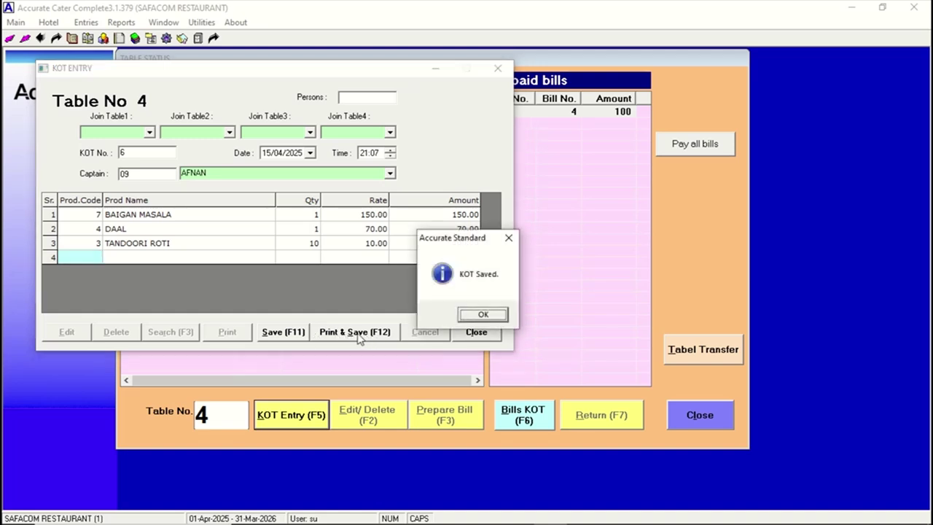
key("Return")
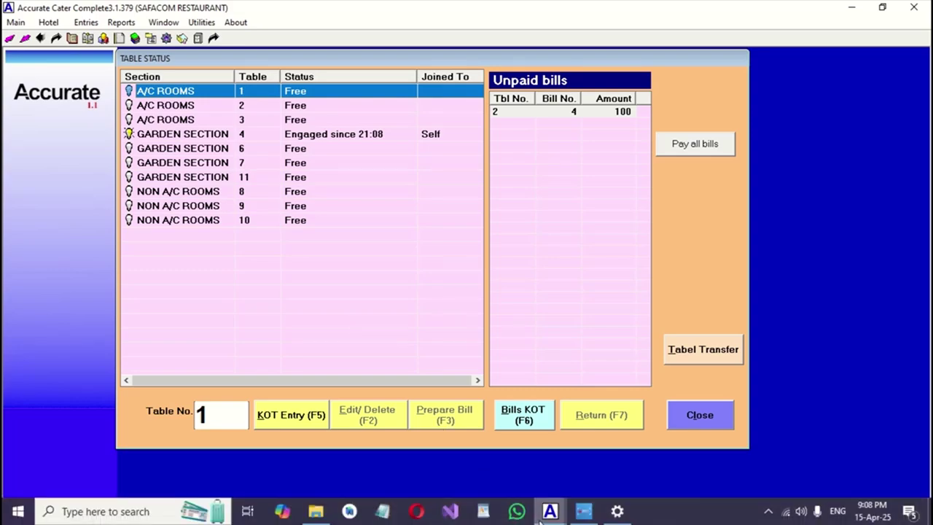
mouse_move(551, 513)
left_click(604, 474)
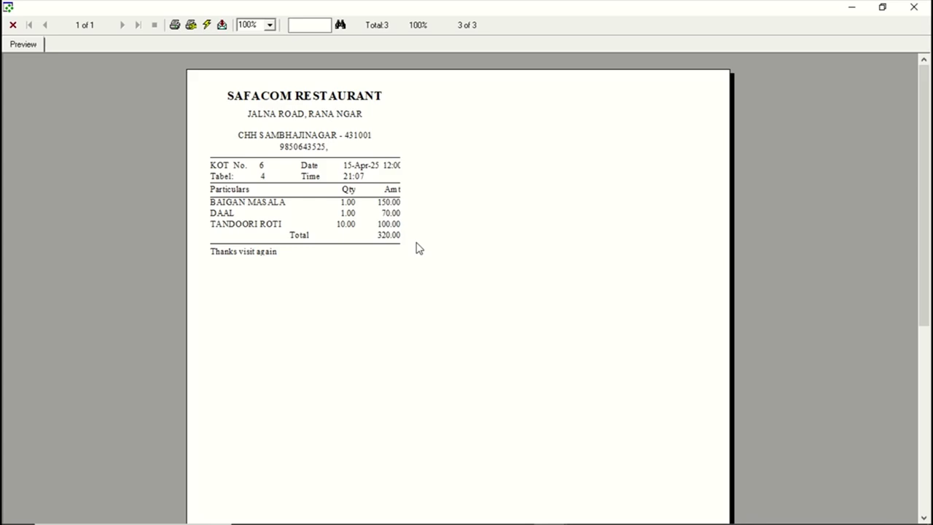
left_click(13, 25)
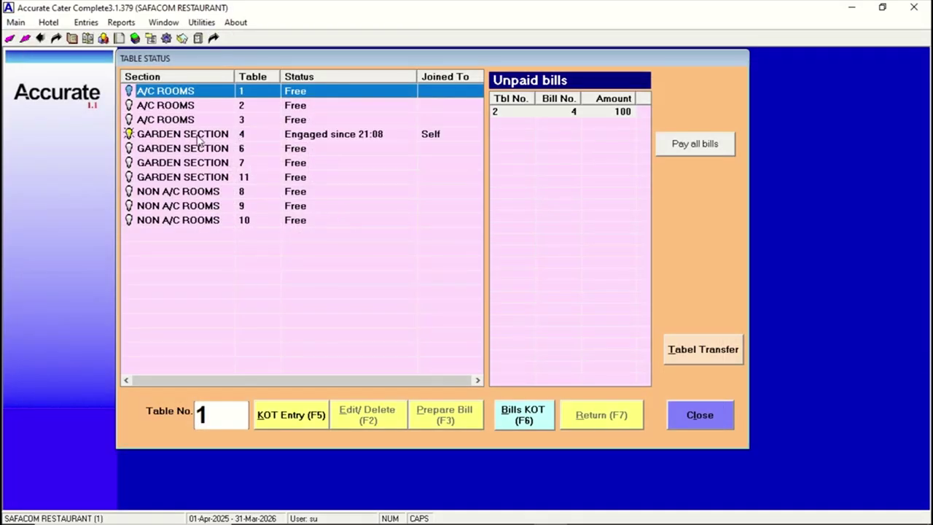
left_click(199, 139)
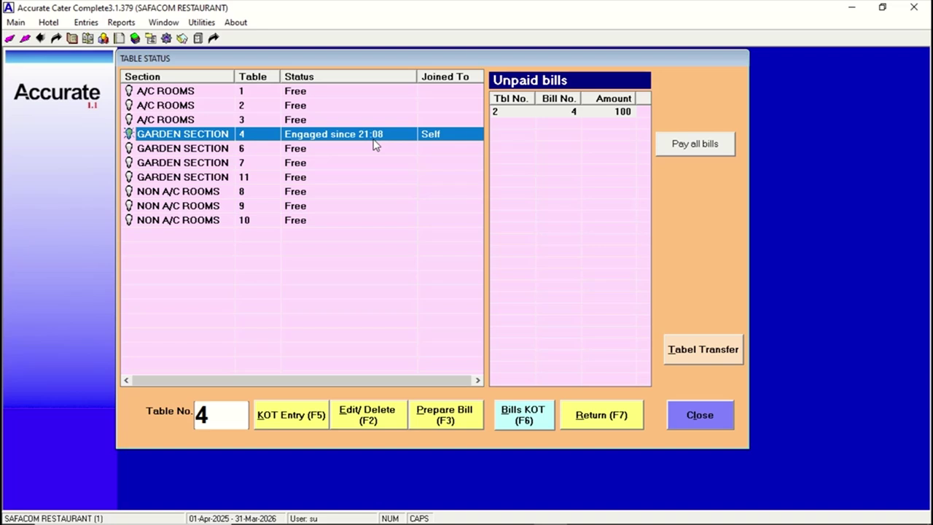
Start a KOT entry for table 8 in the non-A/C rooms and add product code 3, TANDOORI ROTI, with quantity 5.
left_click(220, 195)
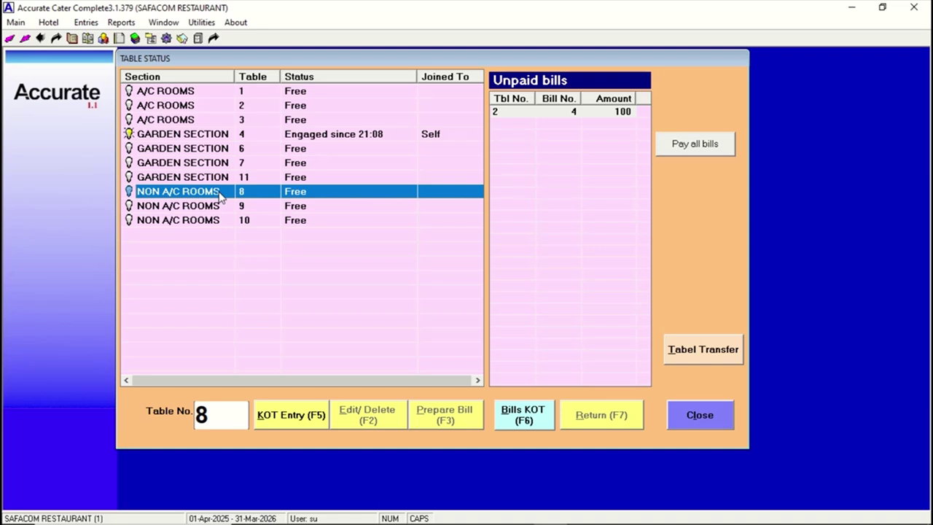
left_click(295, 424)
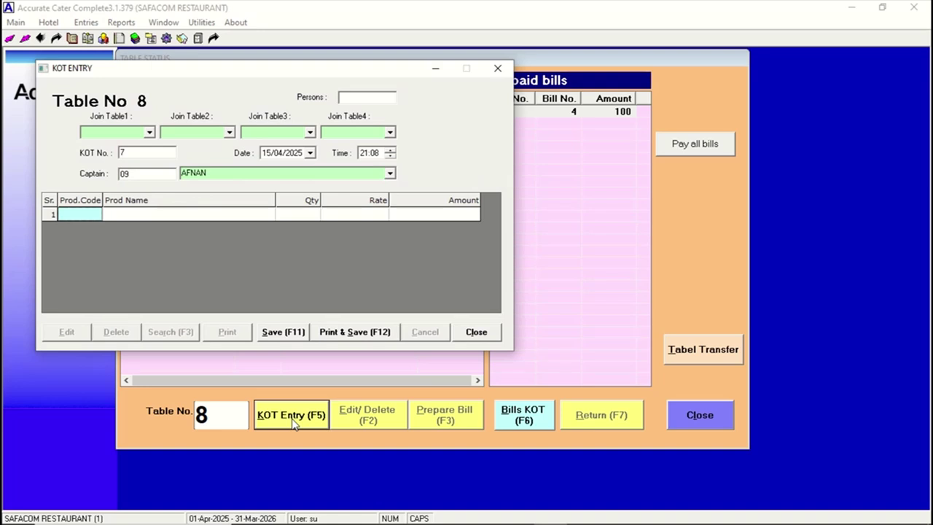
type("3")
key("Return")
key("Return")
type("5")
key("Return")
key("Return")
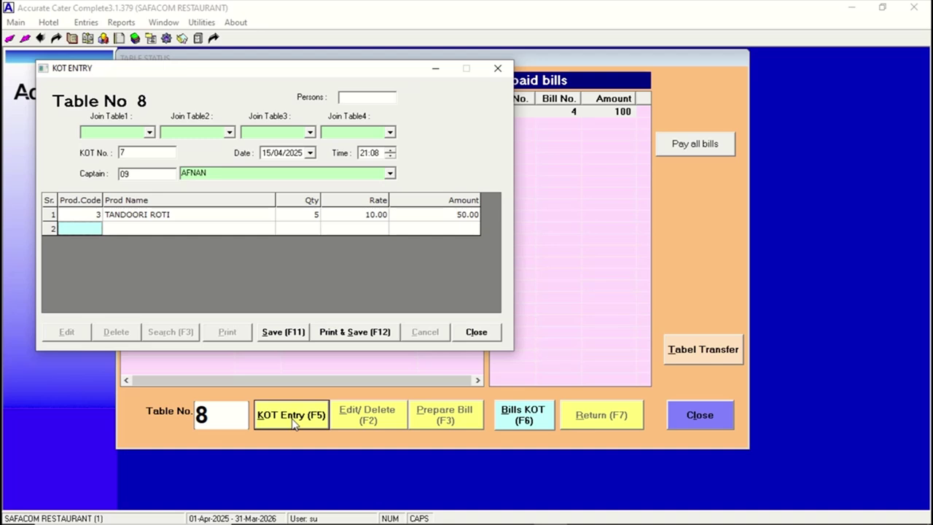
Add product code 6, AALU GOBI, with quantity 1 as the second item of table 8's KOT.
type("6")
key("Return")
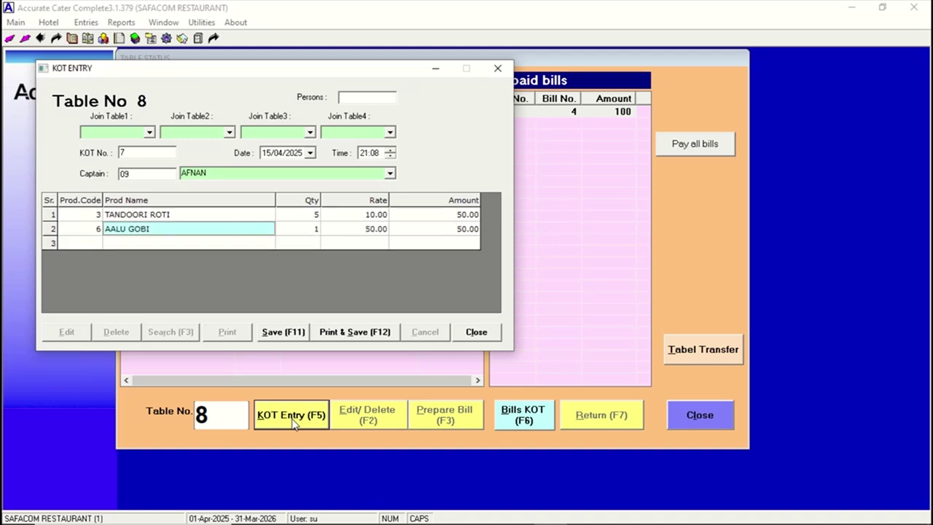
key("Return")
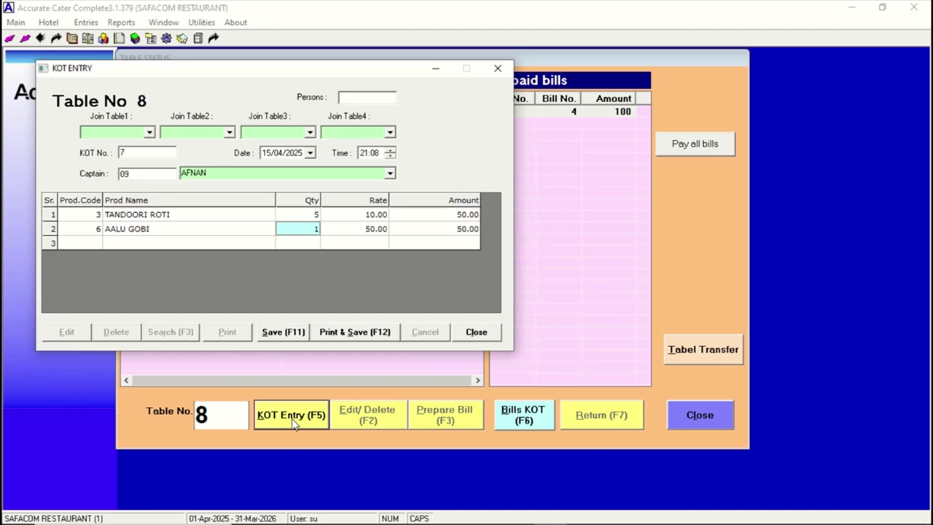
Save table 8's KOT, review its print preview and close the preview.
key("F11")
key("Return")
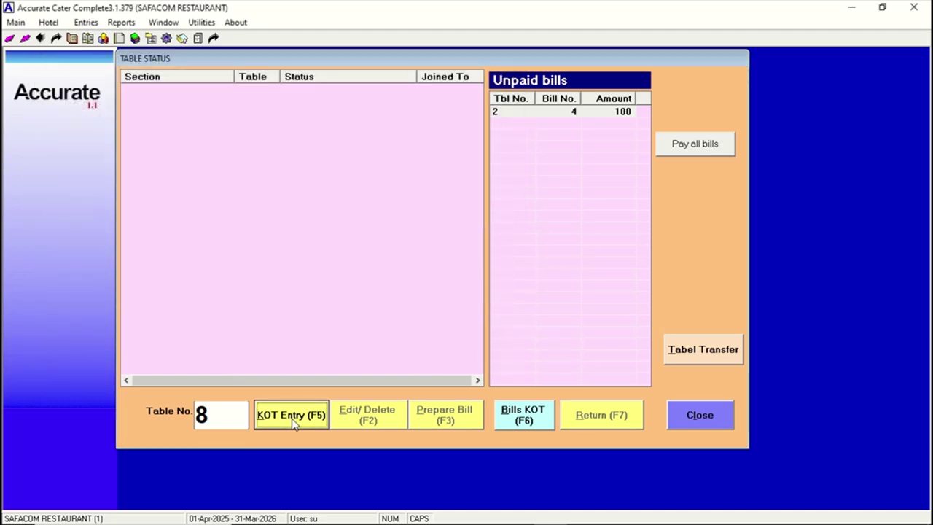
mouse_move(408, 523)
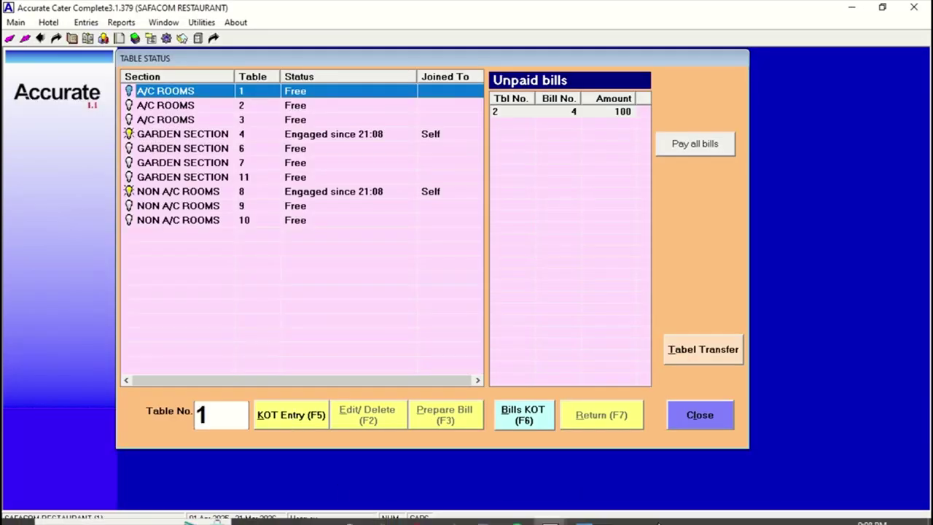
mouse_move(553, 512)
left_click(615, 465)
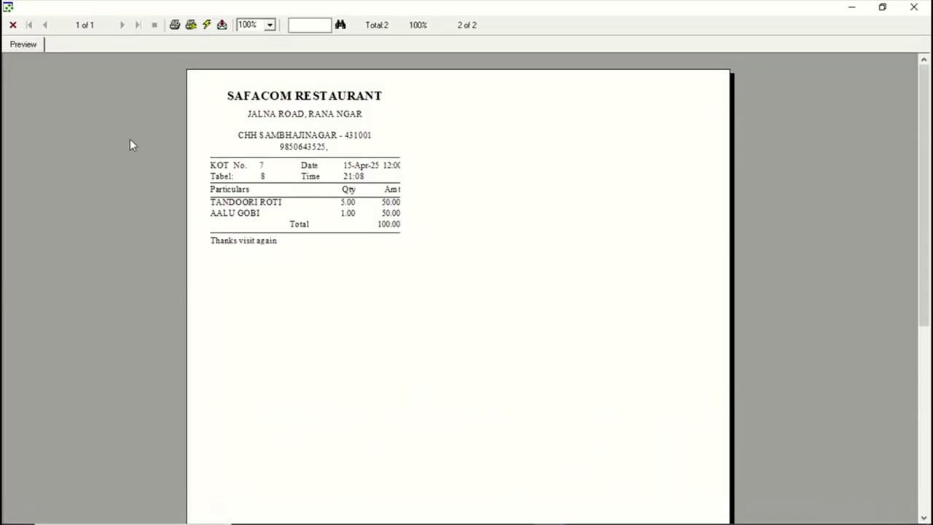
left_click(13, 25)
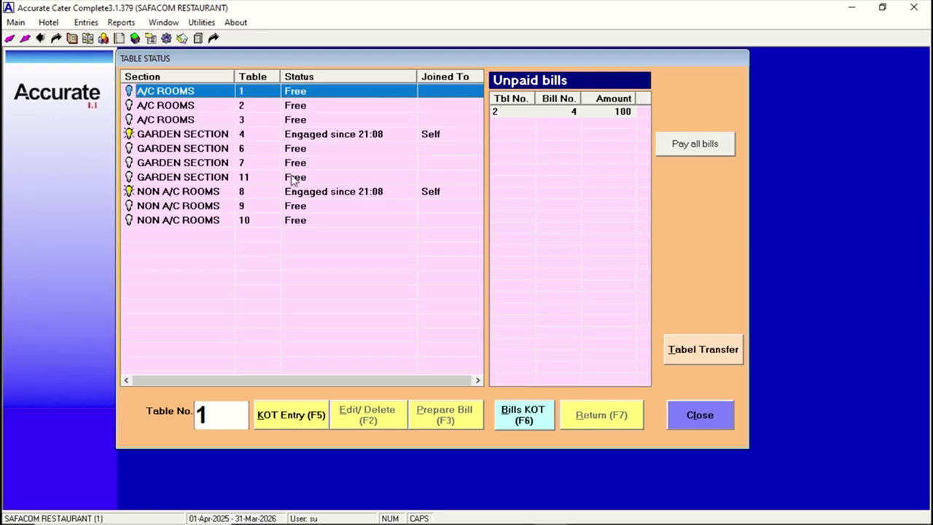
Start an additional KOT for the engaged table 4 and add product code 3, TANDOORI ROTI, with quantity 3.
left_click(300, 137)
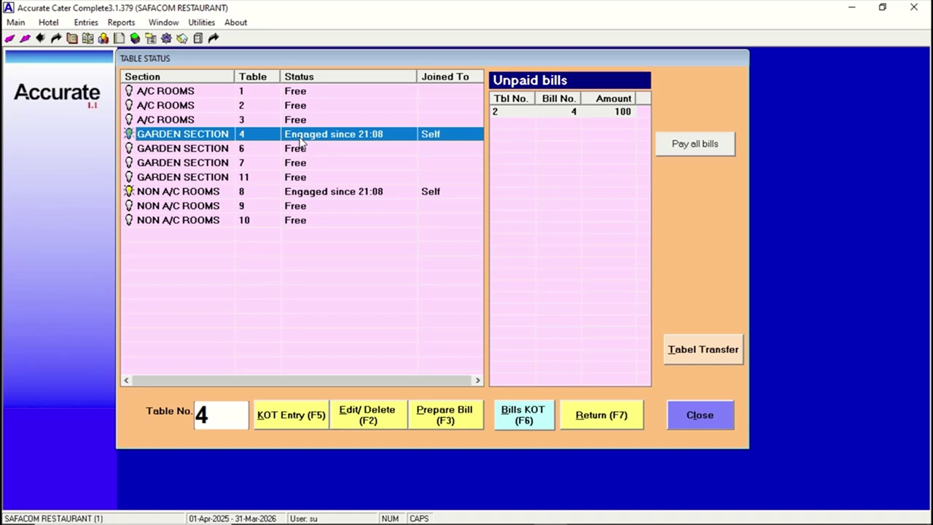
double_click(244, 139)
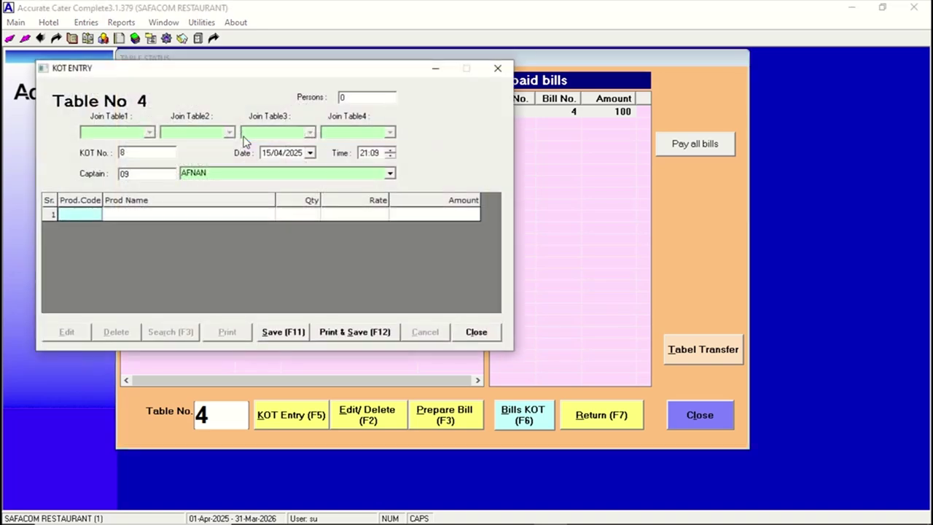
type("3")
key("Return")
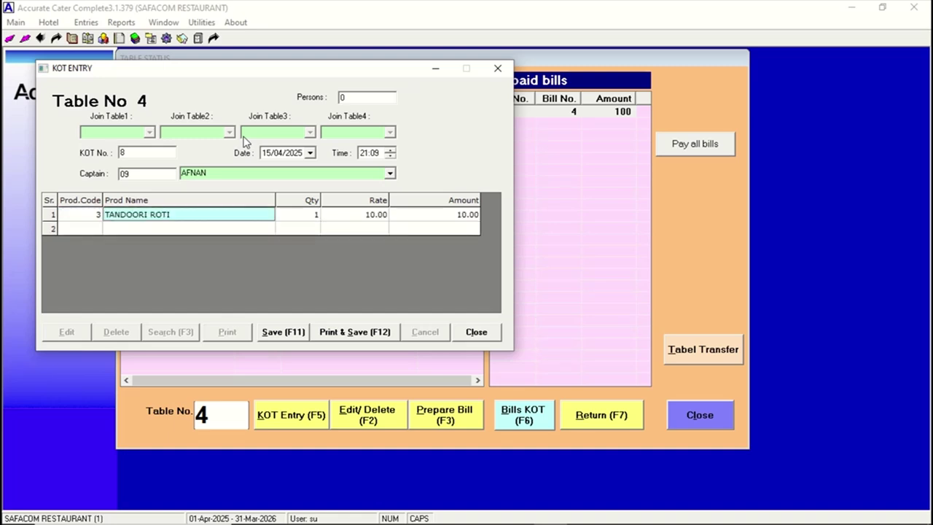
key("Return")
type("3")
key("Return")
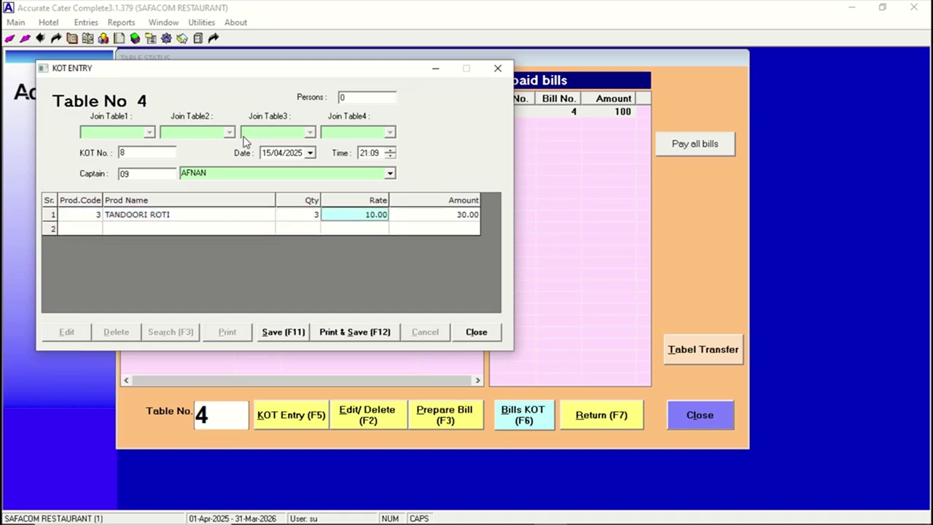
Save the additional KOT for table 4, review its print preview and close the preview.
key("F11")
key("Return")
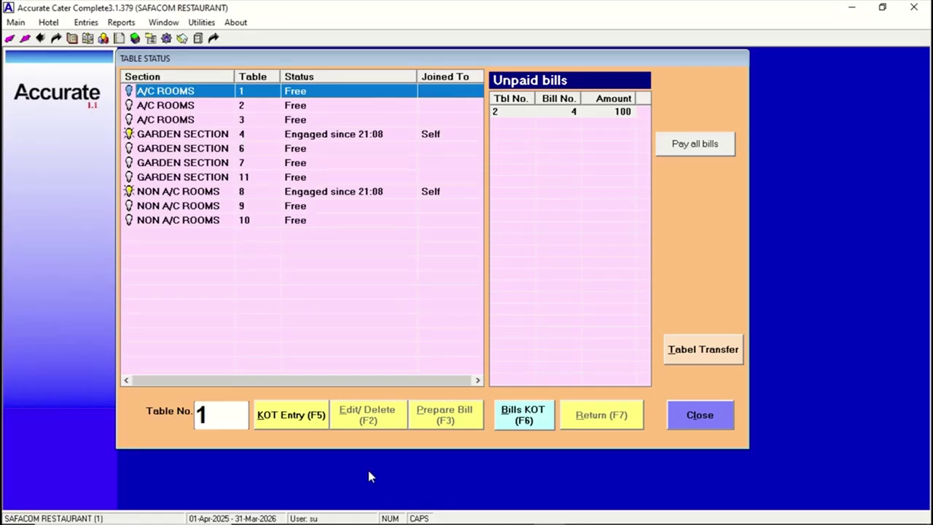
left_click(526, 513)
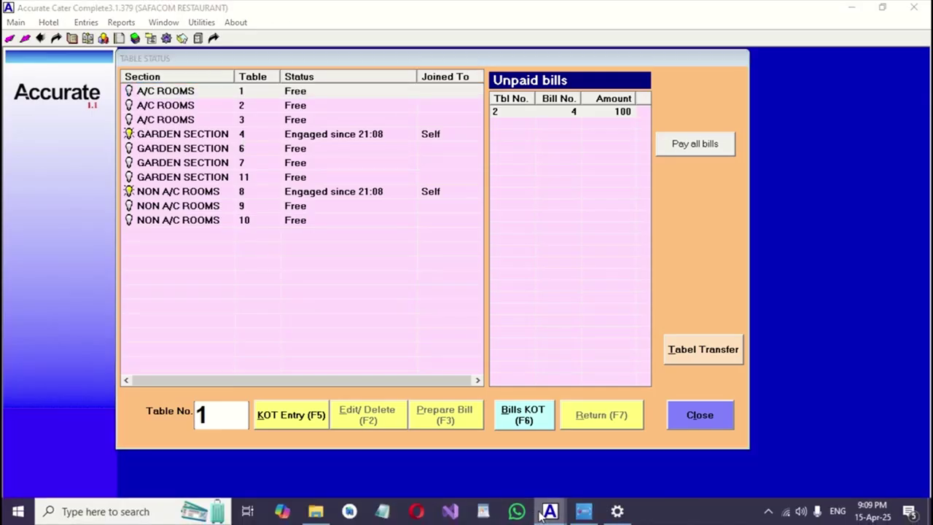
left_click(621, 470)
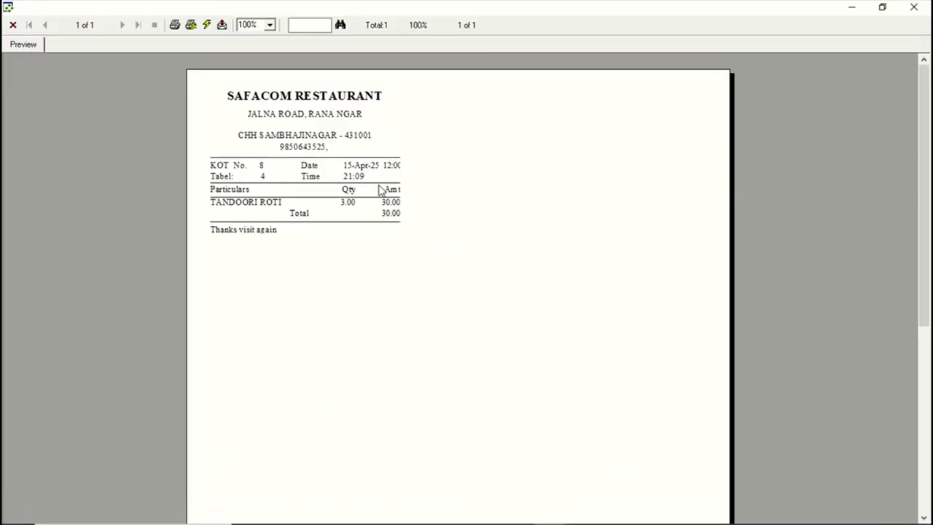
left_click(13, 25)
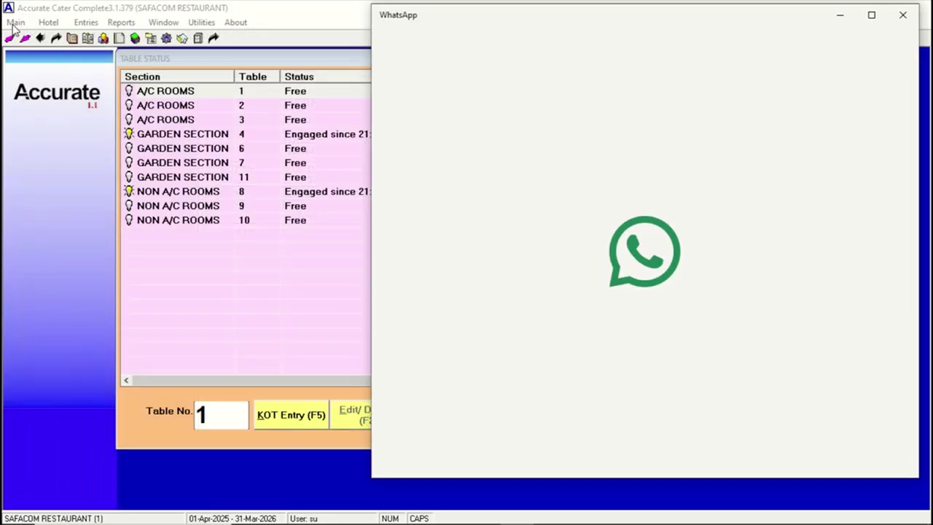
Close the WhatsApp window and prepare the bill for engaged table 4, saving it with printing.
left_click(902, 14)
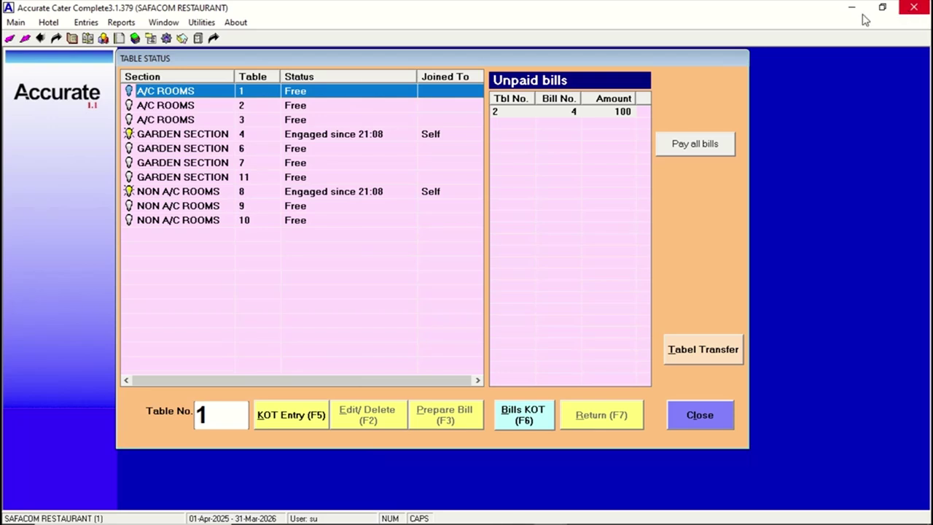
left_click(308, 141)
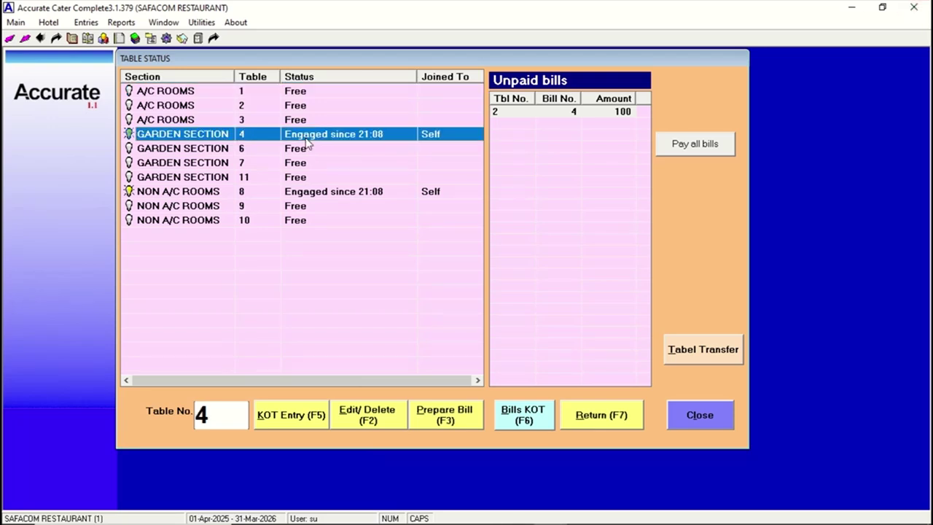
left_click(314, 195)
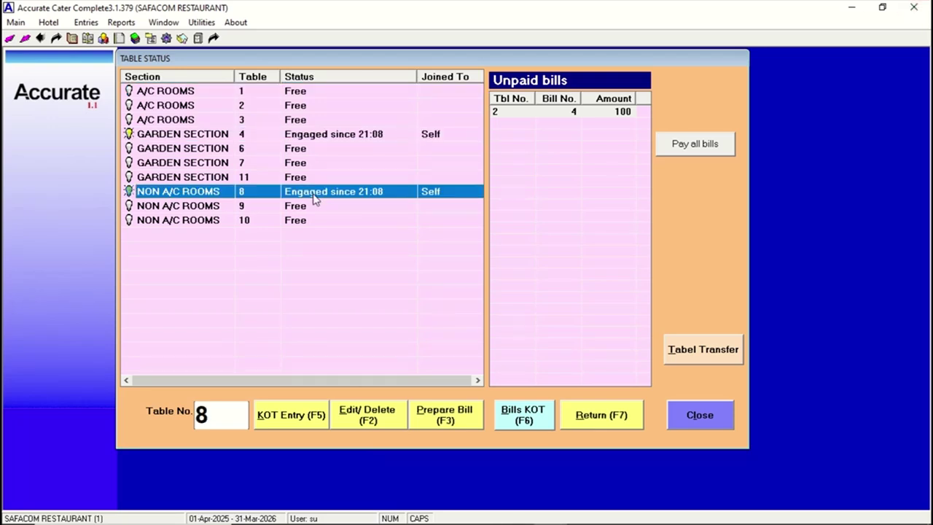
left_click(301, 140)
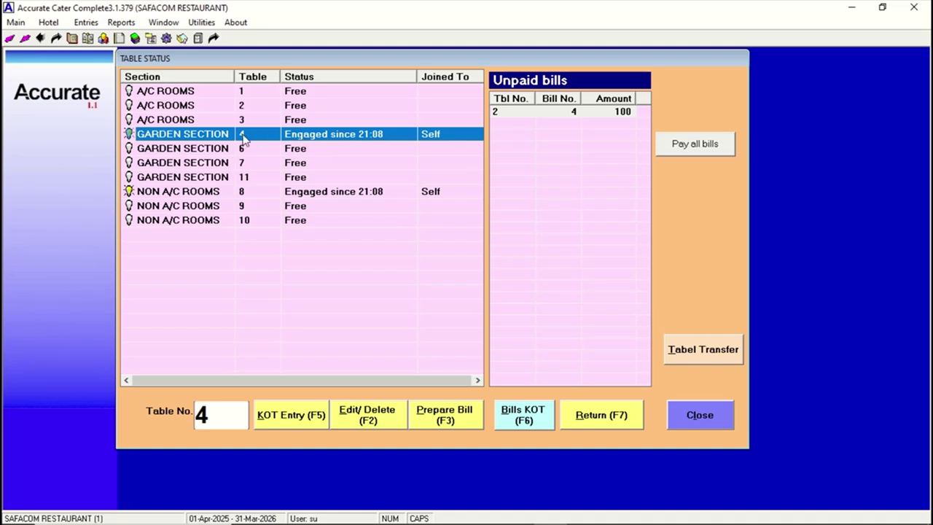
left_click(459, 424)
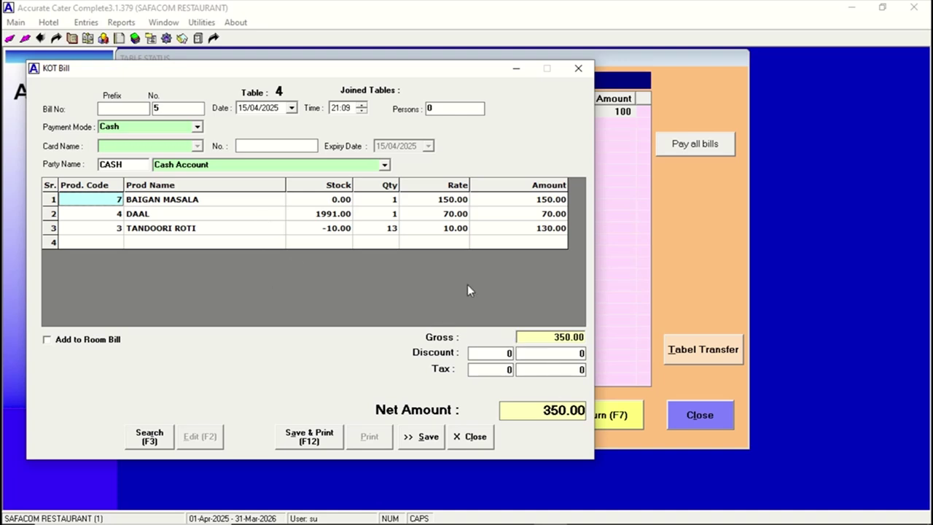
left_click(308, 436)
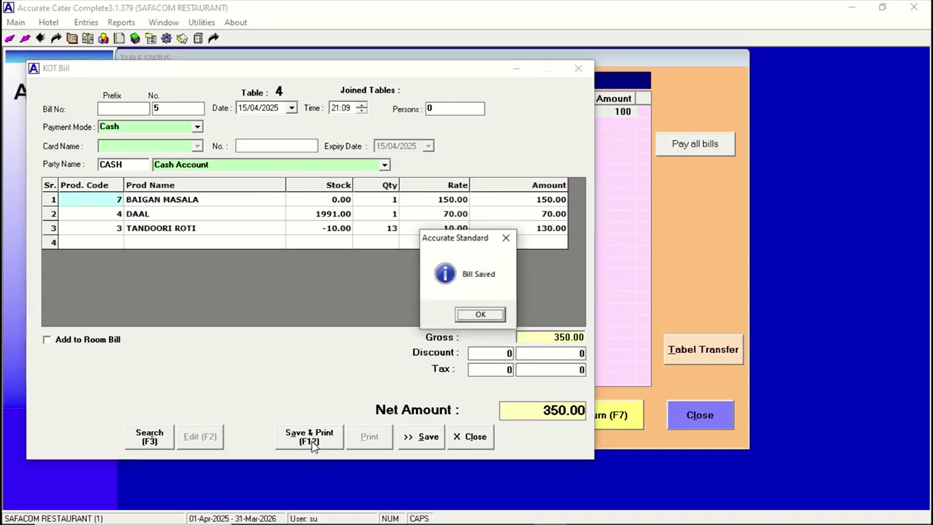
key("Return")
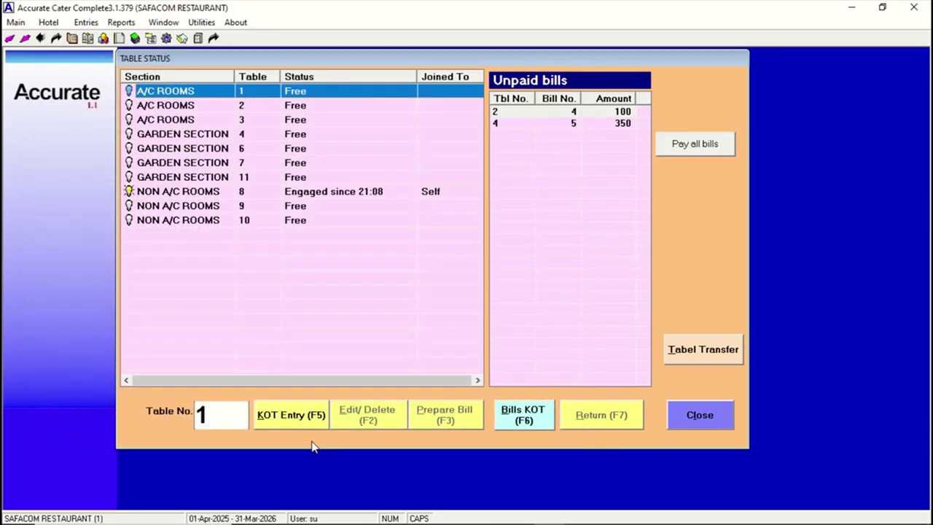
Review the print preview of table 4's bill and close the preview.
left_click(245, 135)
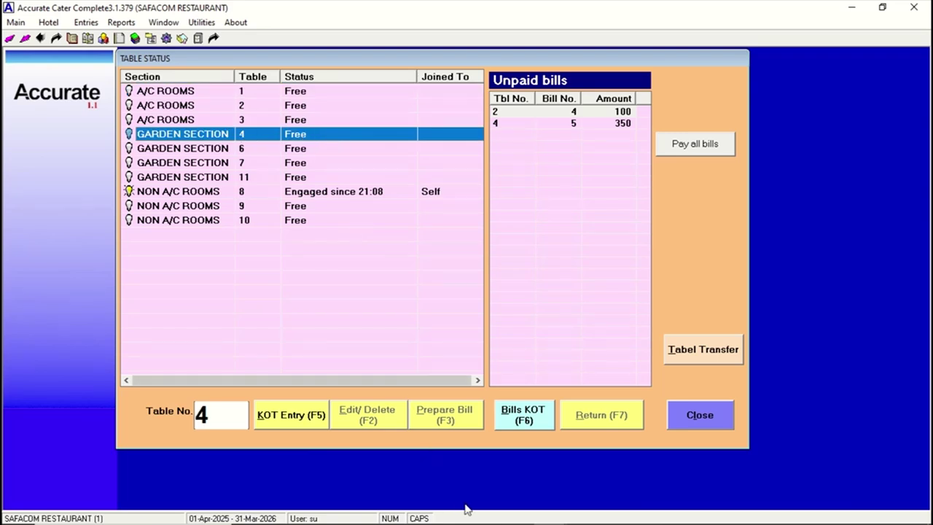
left_click(550, 510)
left_click(576, 478)
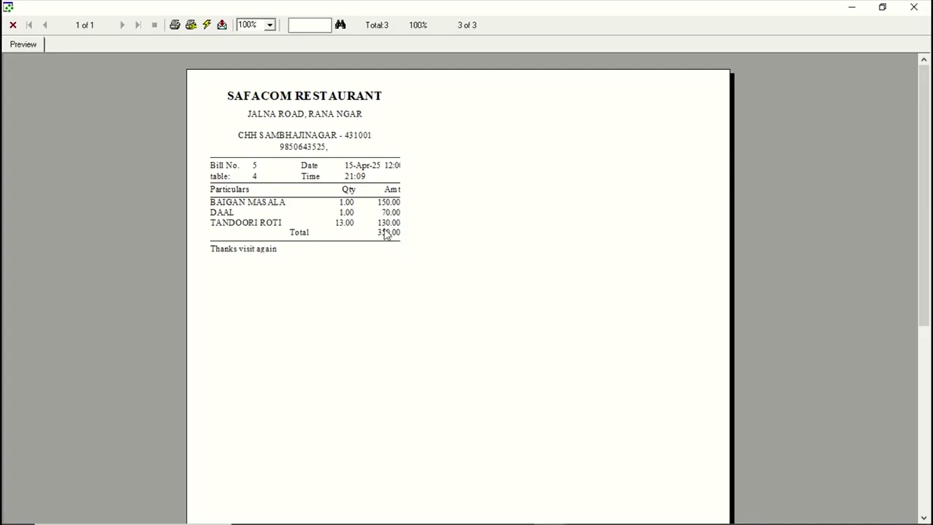
left_click(12, 25)
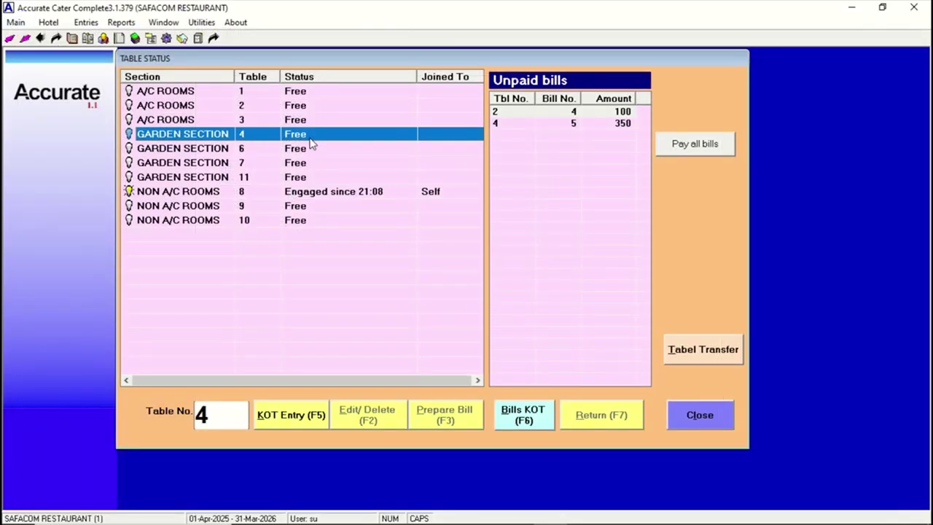
Start a new KOT for table 4 and add product code 7, BAIGAN MASALA, with quantity 1.
left_click(596, 133)
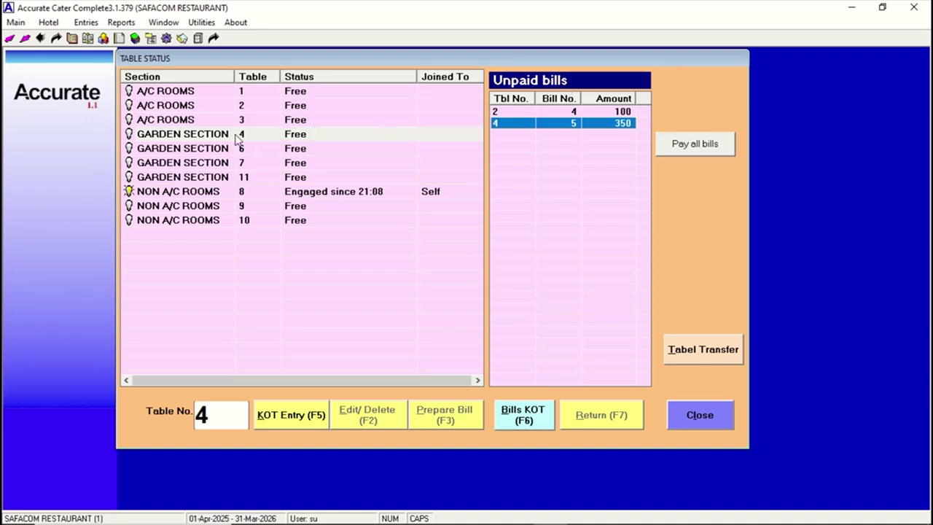
left_click(233, 140)
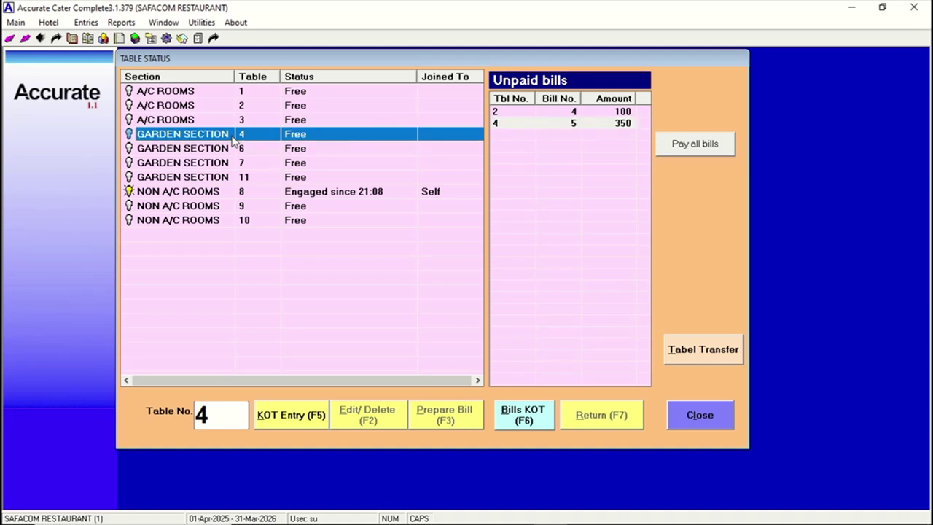
left_click(285, 421)
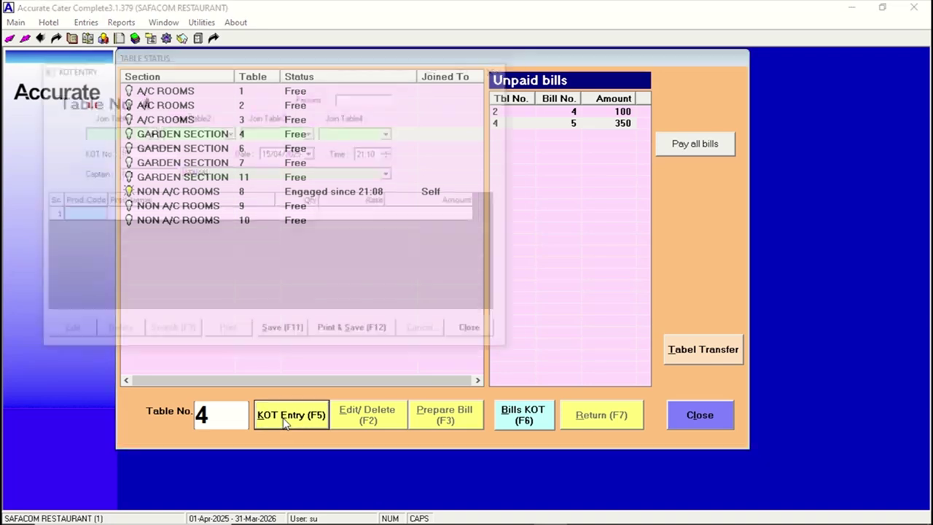
type("7")
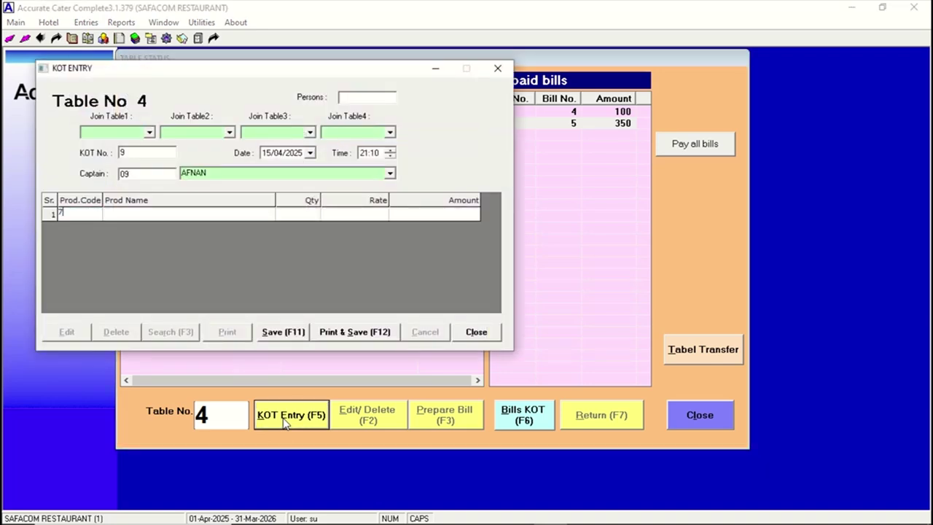
key("Return")
key("Return")
key("Return")
Add product code 3, TANDOORI ROTI, with quantity 5 as the second item and save table 4's new KOT.
type("3")
key("Return")
type("5")
key("Return")
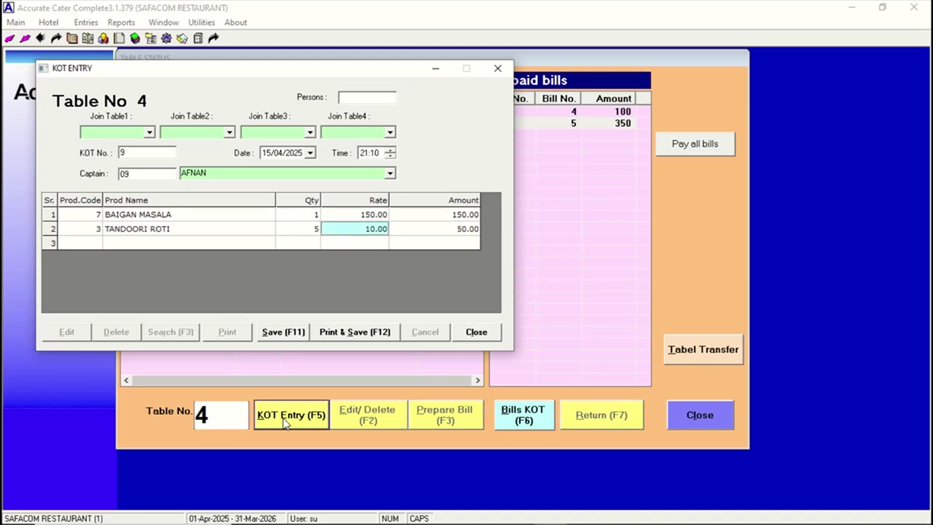
key("F11")
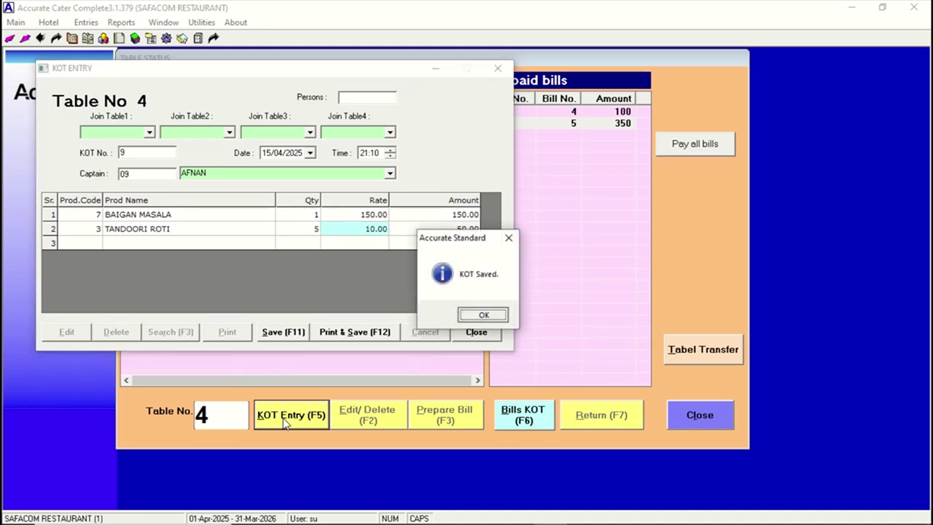
key("Return")
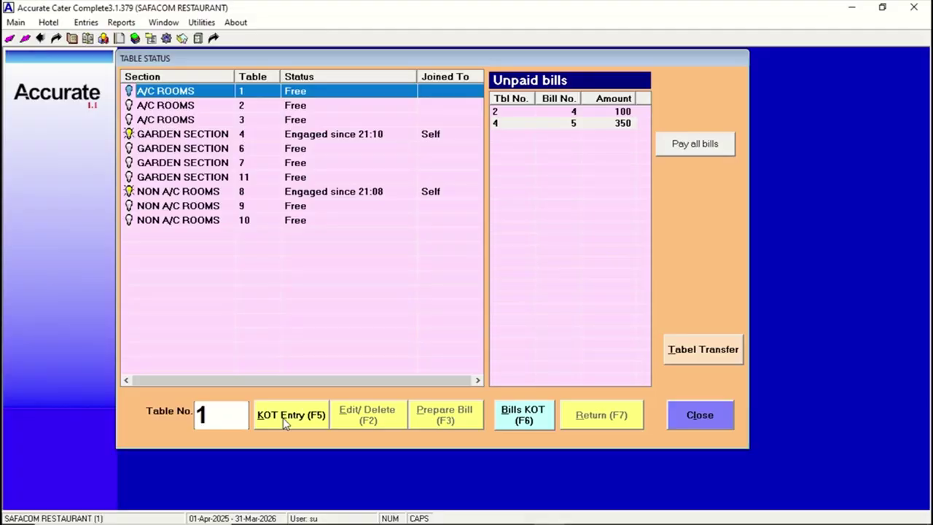
Try to prepare another bill for table 4 while its earlier bill is still unpaid, and dismiss the message.
left_click(244, 139)
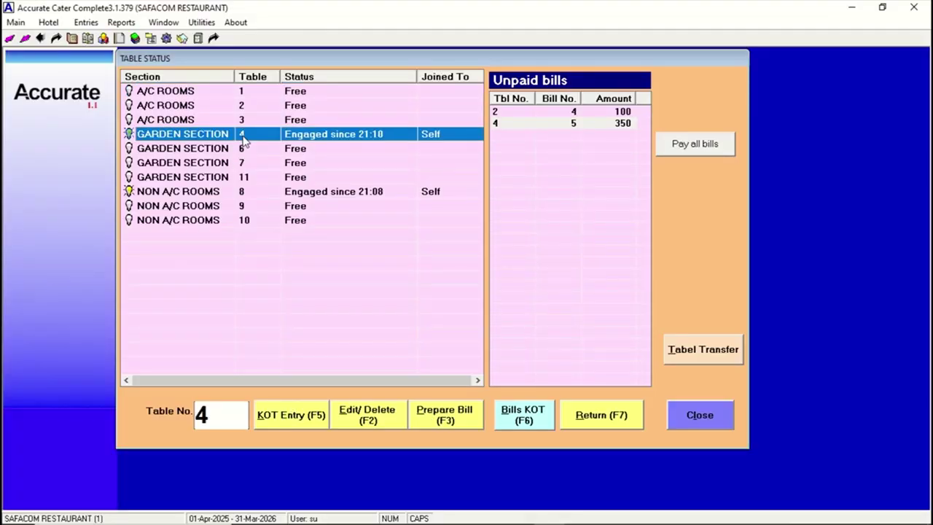
left_click(572, 124)
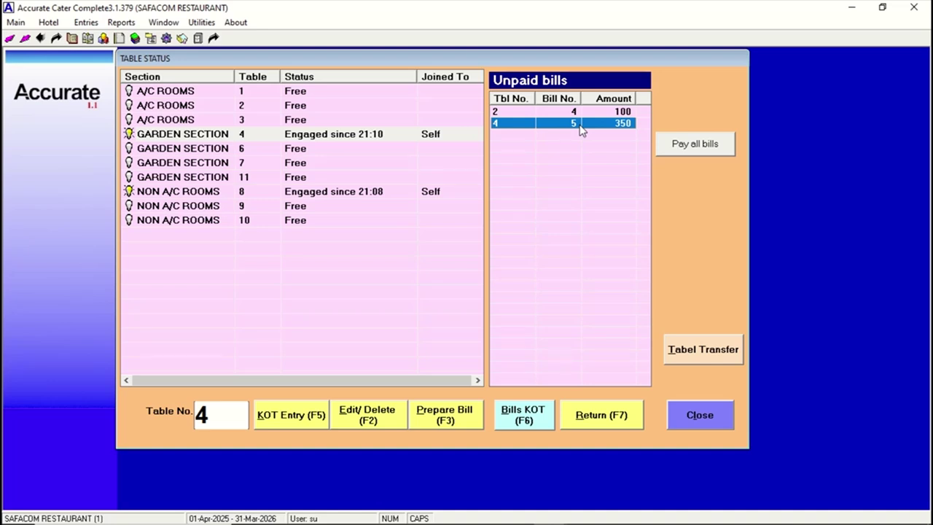
left_click(301, 137)
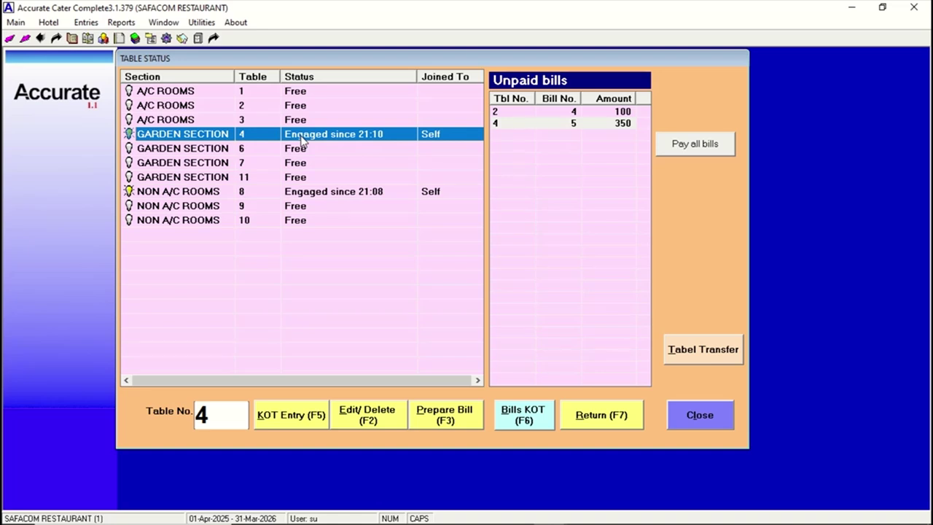
left_click(435, 425)
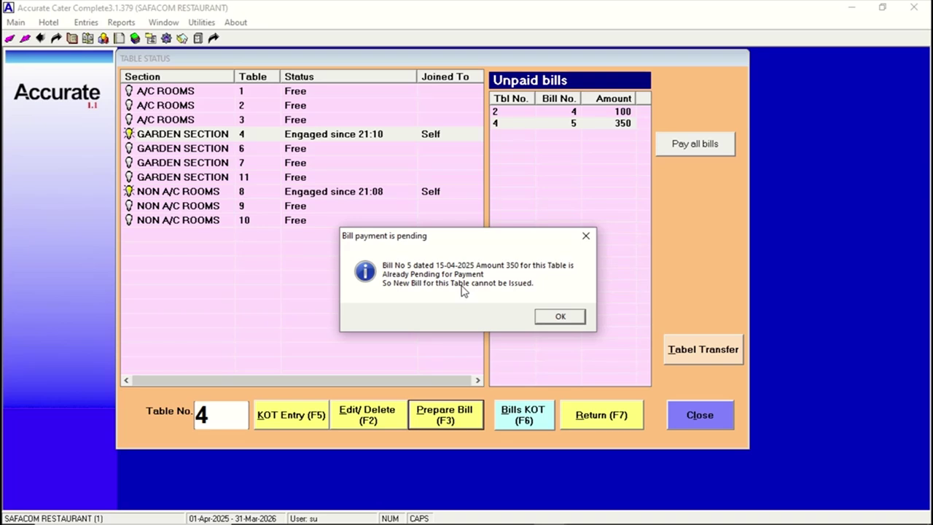
left_click(558, 316)
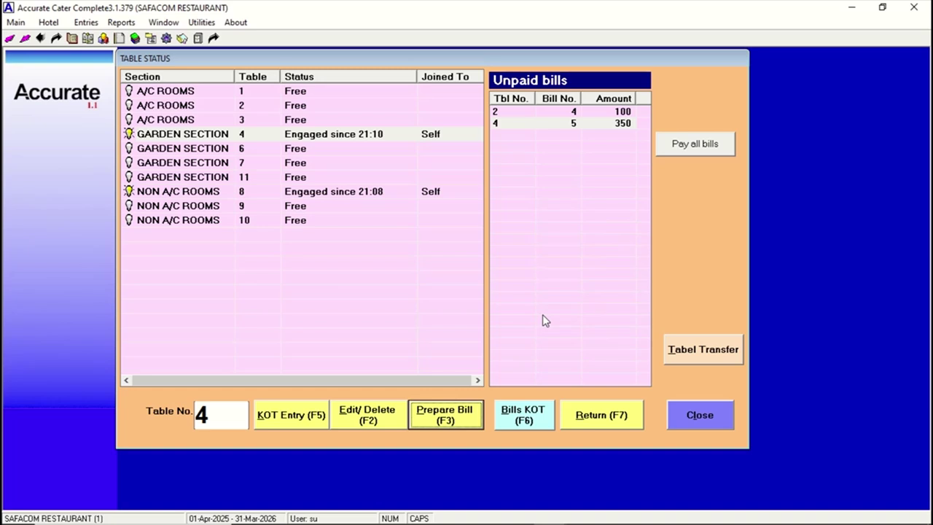
Pay all the unpaid bills at once and reselect table 4 in the table status list.
left_click(524, 123)
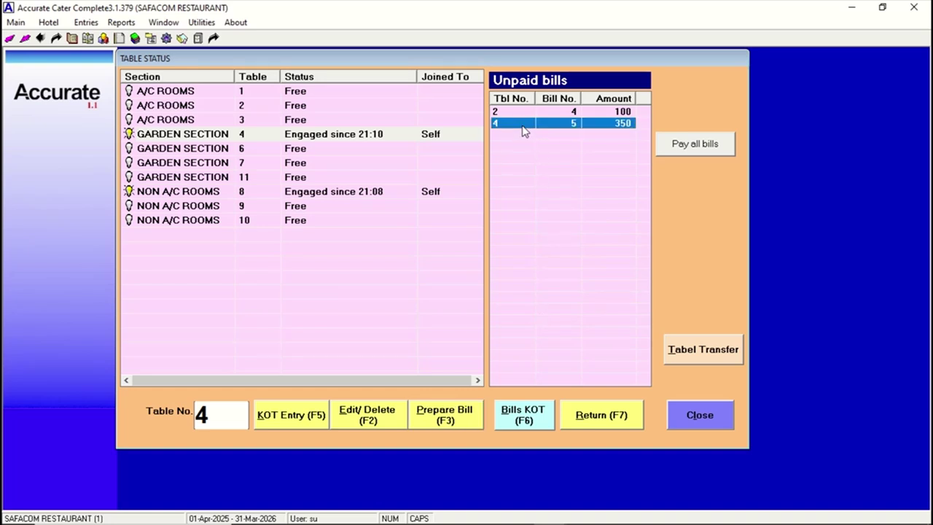
left_click(717, 146)
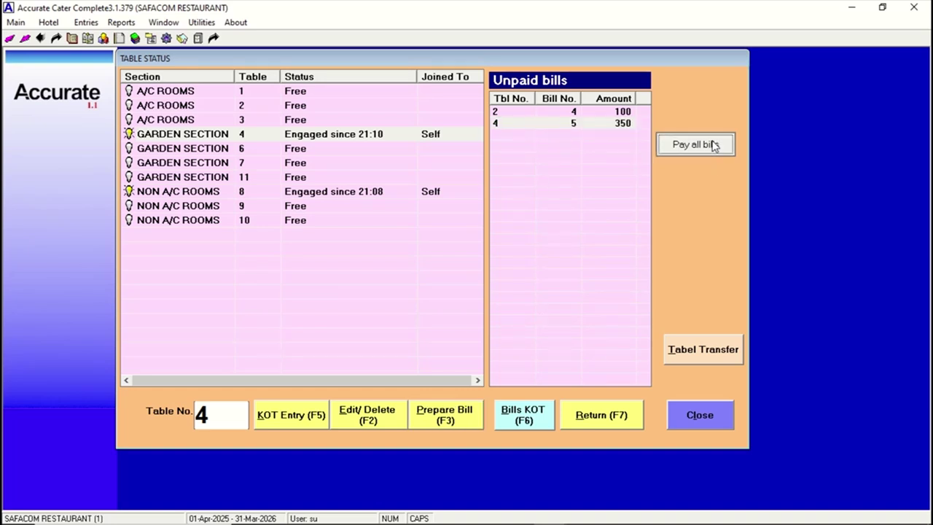
left_click(334, 237)
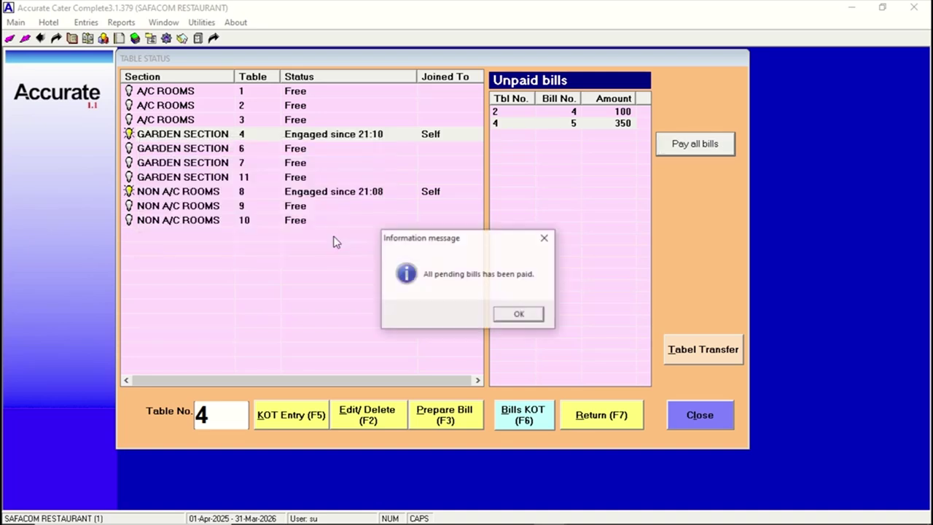
left_click(514, 318)
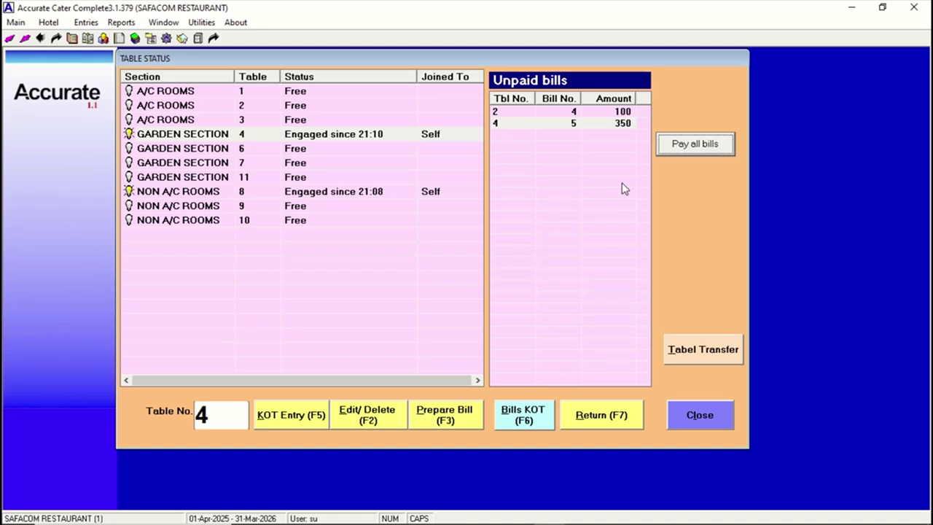
left_click(306, 138)
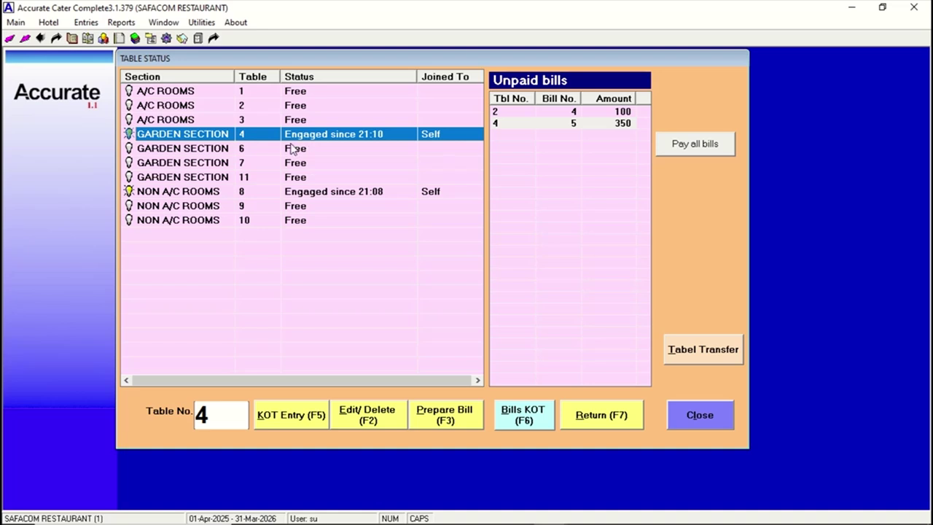
Open the restaurant sales reports, display the bill wise sales report for restaurant bills on screen, and close its preview.
left_click(48, 22)
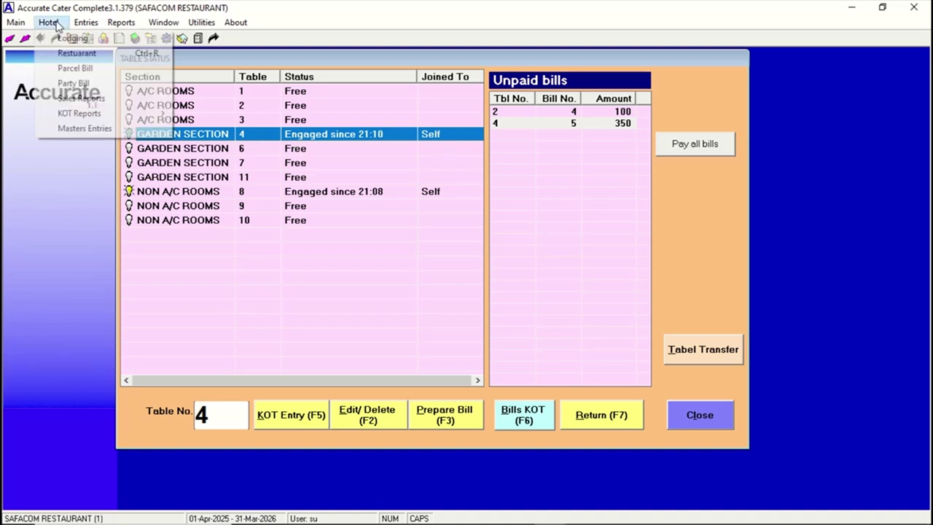
left_click(76, 103)
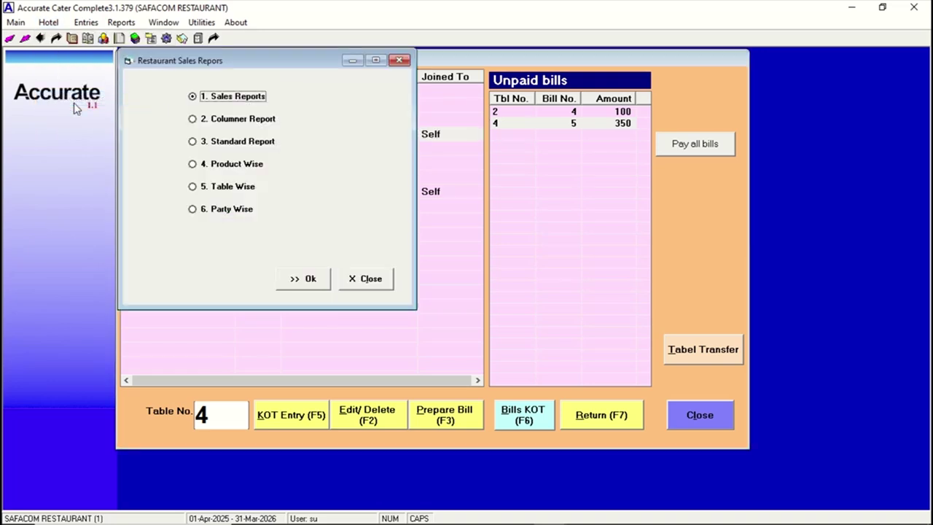
left_click(312, 284)
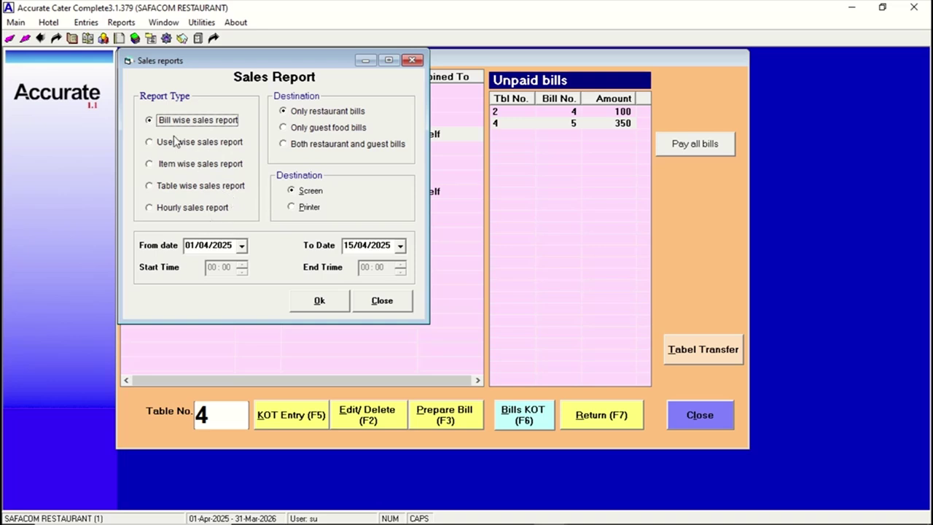
left_click(311, 306)
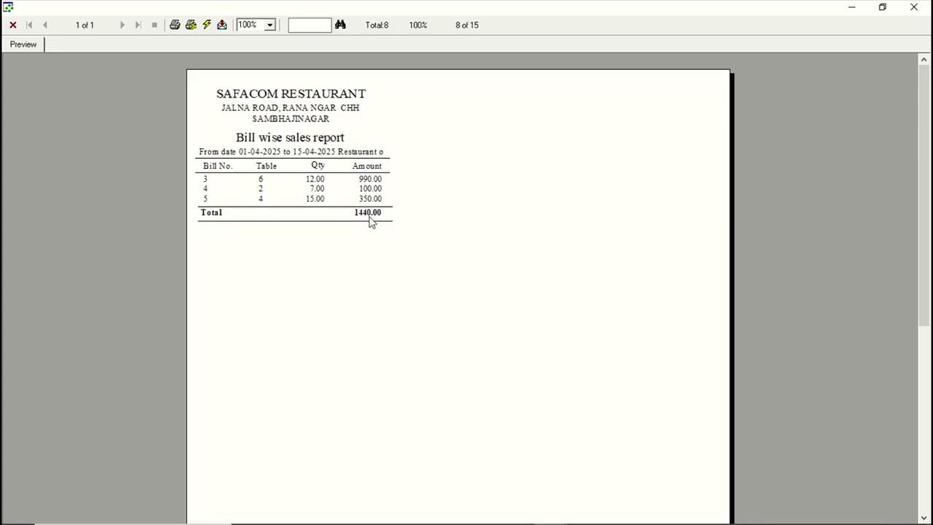
left_click(14, 26)
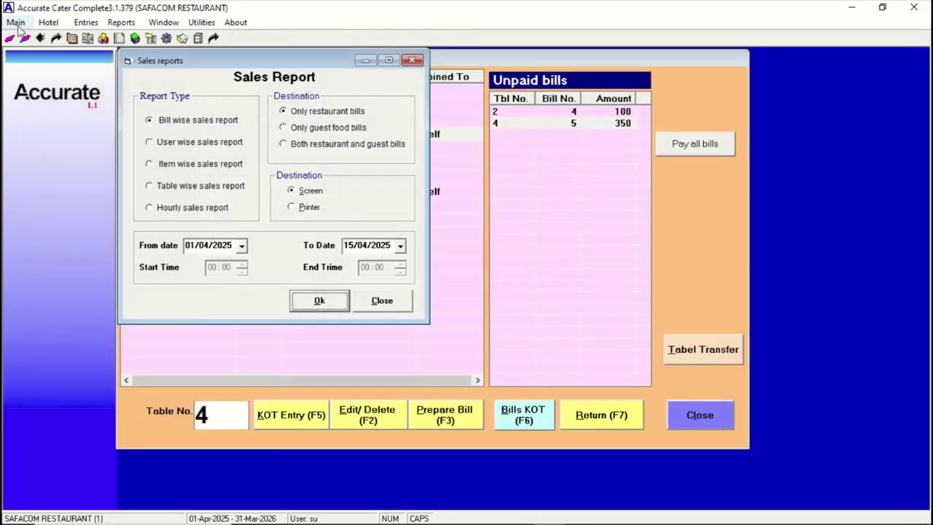
Display the user wise sales report for restaurant bills on screen, review it and close its preview.
left_click(202, 144)
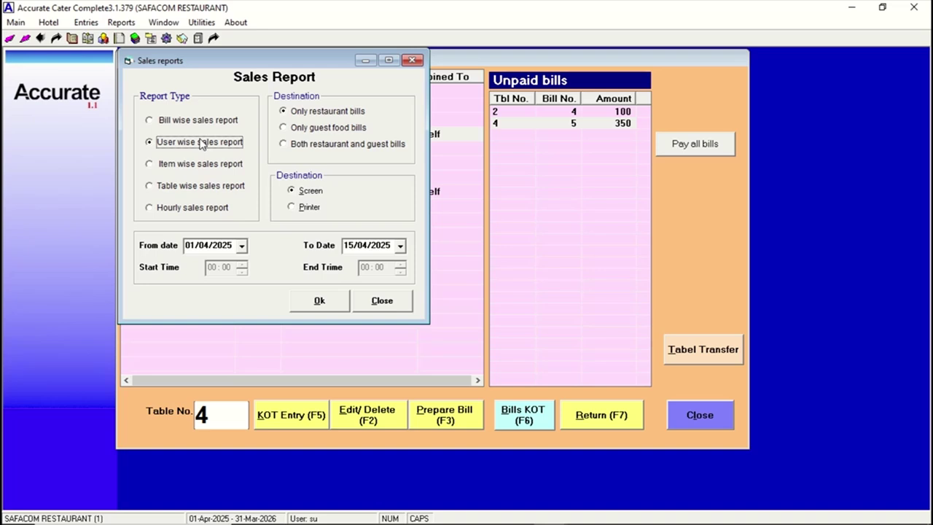
left_click(318, 309)
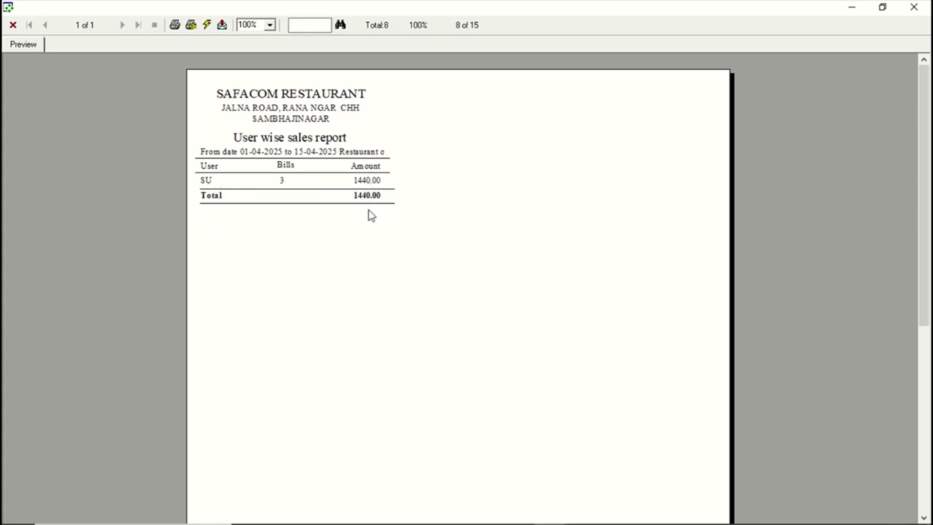
left_click(12, 25)
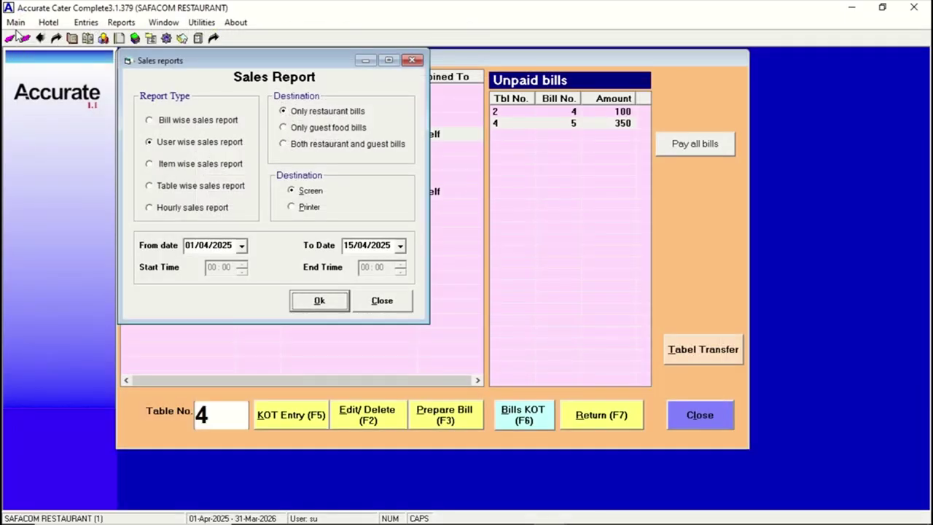
Display the item wise sales report for restaurant bills on screen, review it and close its preview.
left_click(177, 166)
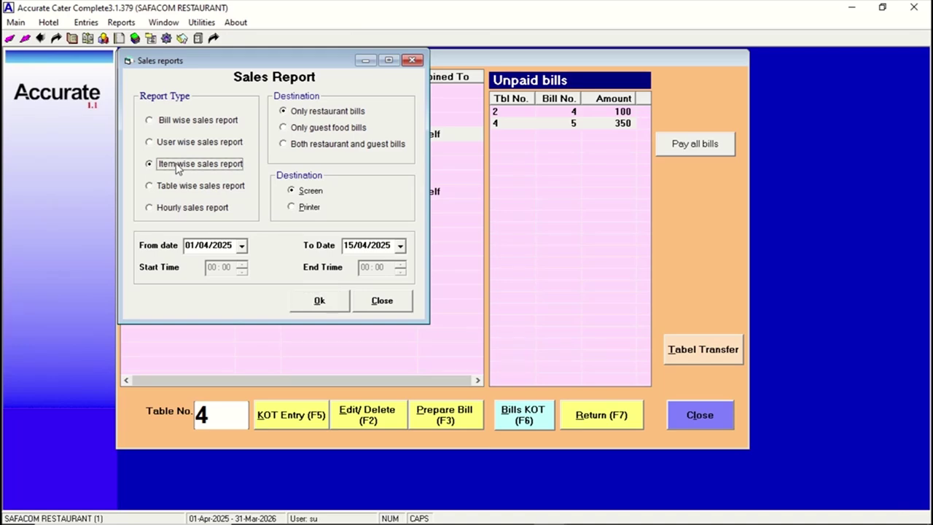
left_click(337, 307)
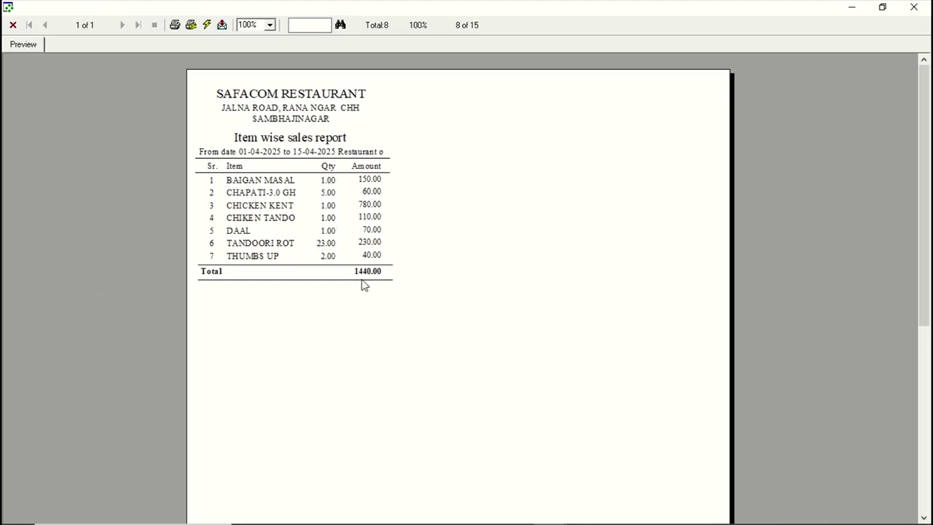
left_click(12, 25)
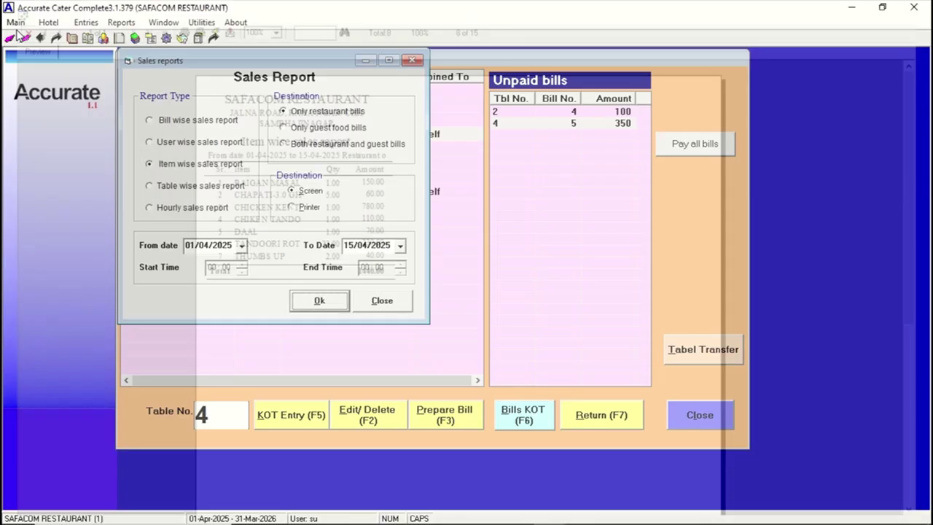
Display the table wise sales report for restaurant bills on screen, review it and close its preview.
left_click(195, 187)
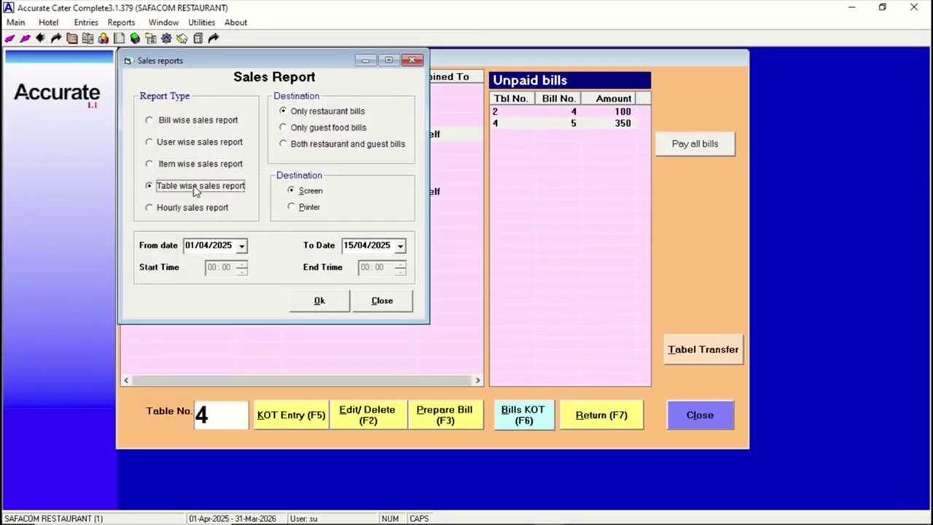
left_click(319, 311)
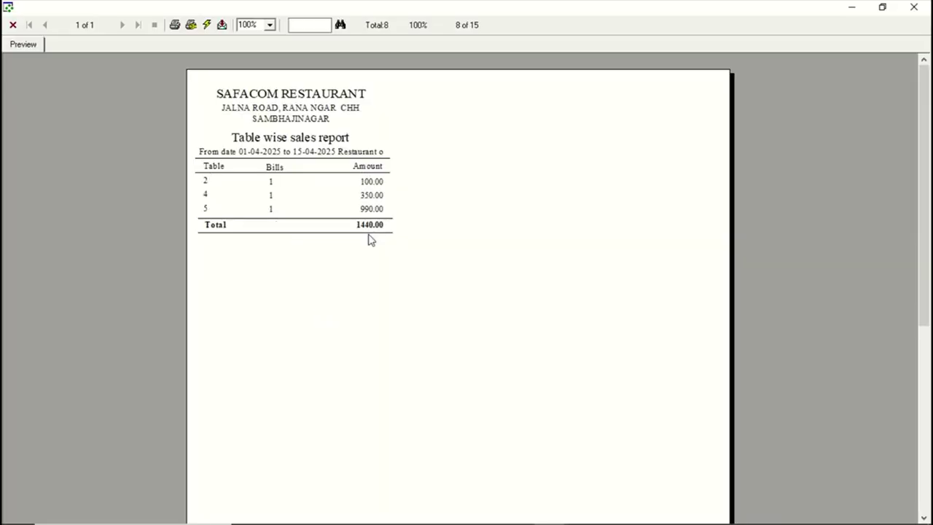
left_click(12, 25)
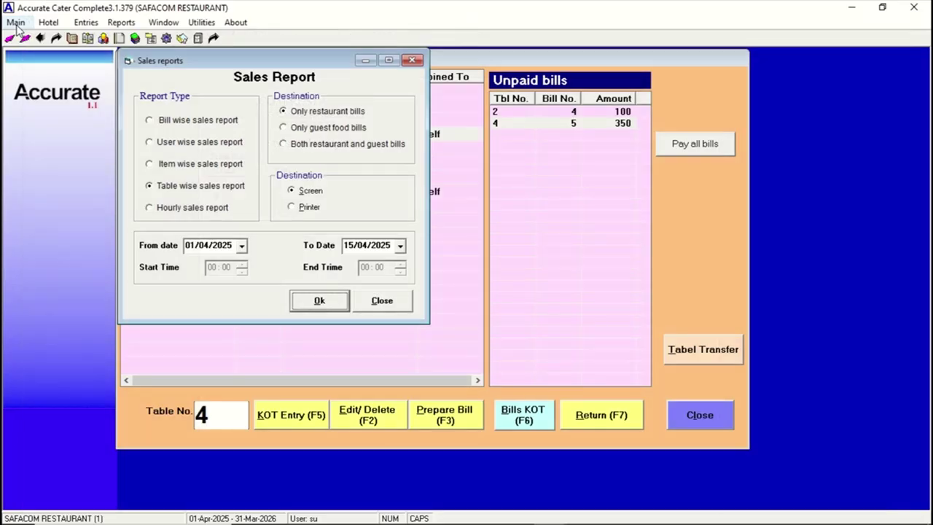
Display the hourly sales report for restaurant bills from 18:00 to 20:00 on screen, then close the preview and the sales report windows.
left_click(179, 209)
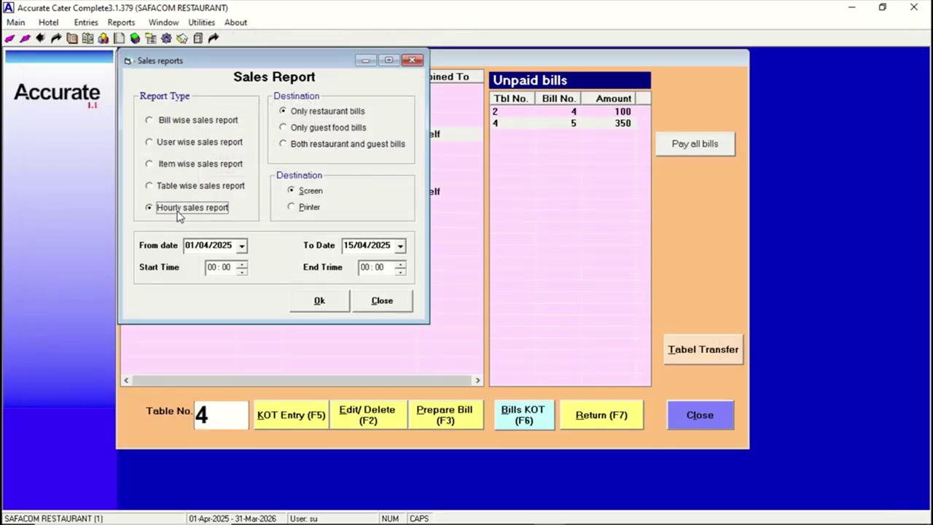
left_click(210, 267)
type("18")
key("Tab")
type("20")
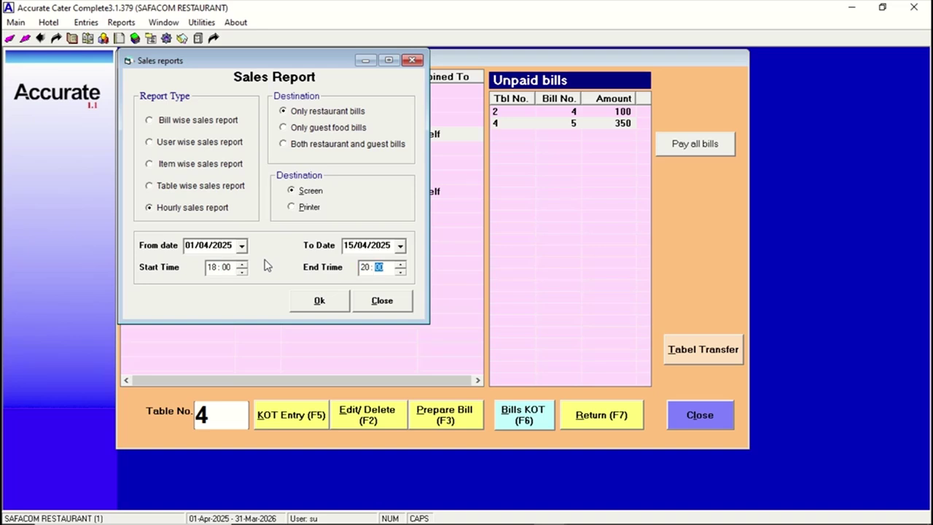
left_click(328, 303)
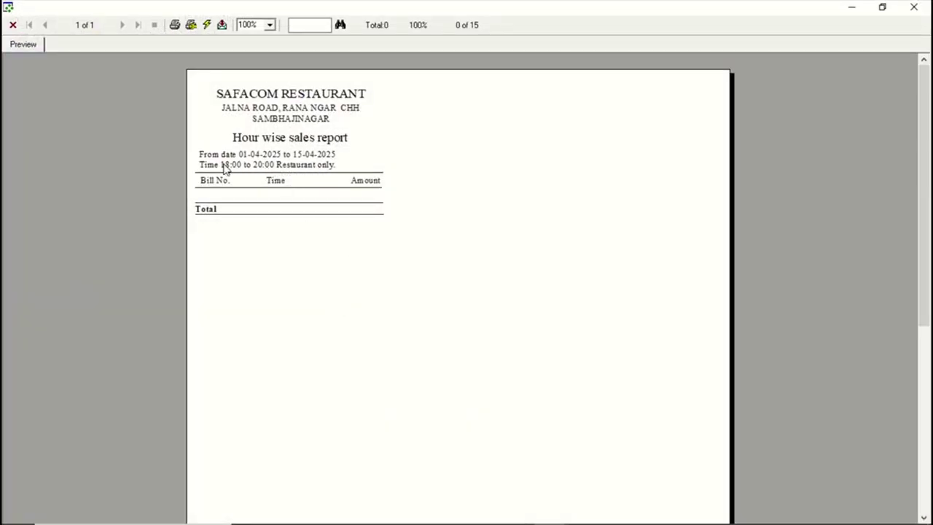
left_click(14, 26)
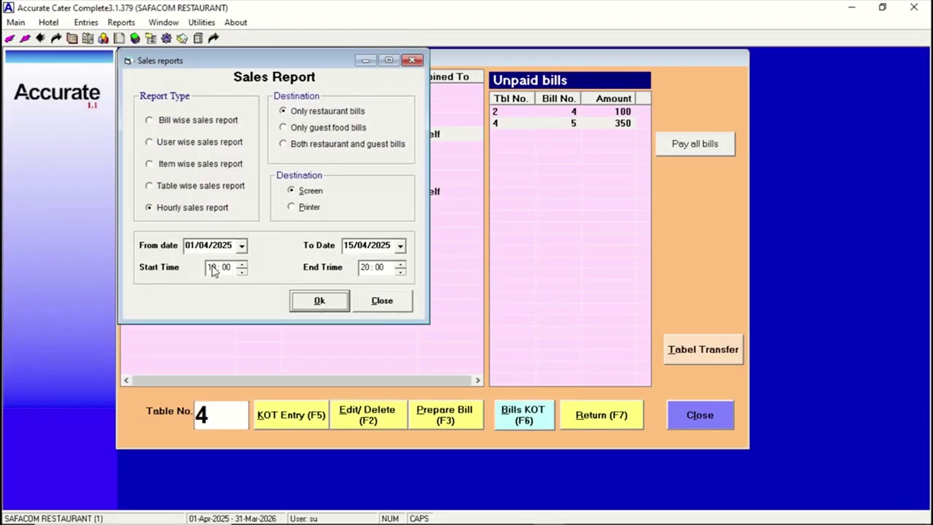
left_click(392, 303)
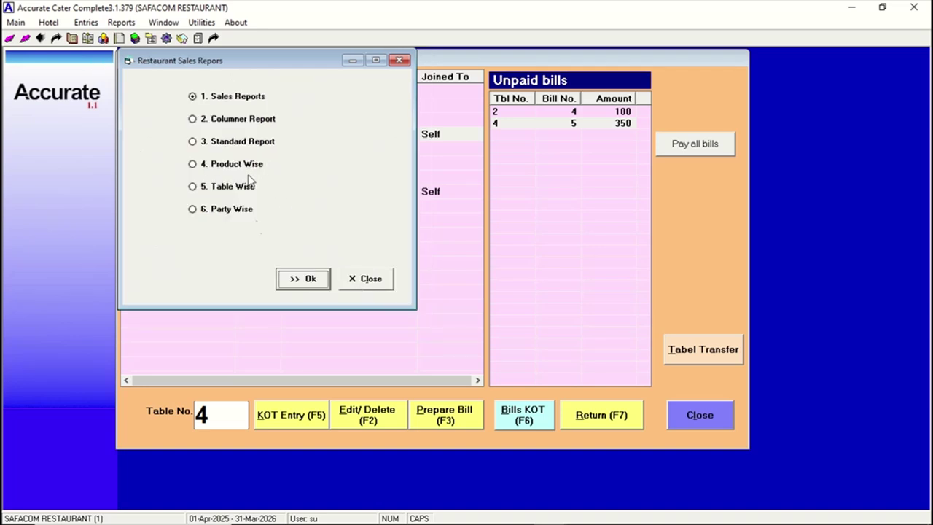
left_click(368, 281)
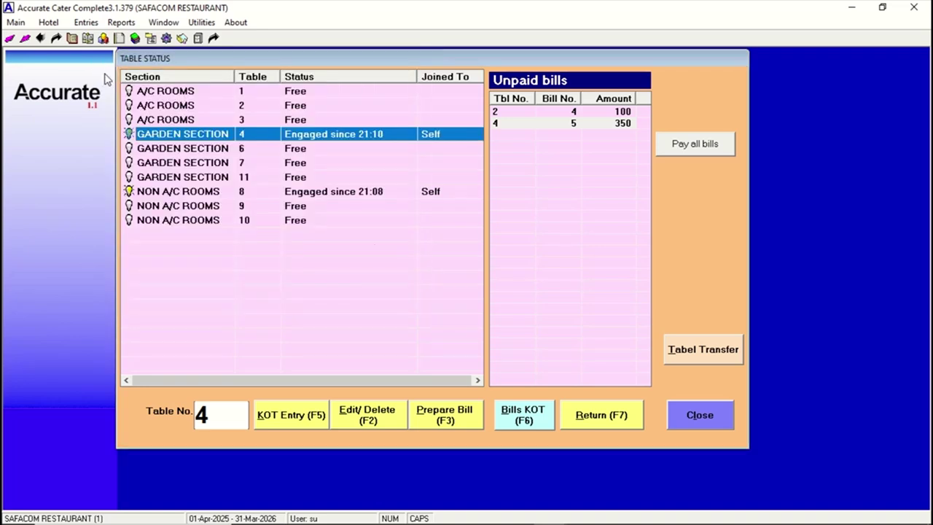
Display the table wise KOT report for 15-04-2025 on screen, review it and close the report.
left_click(52, 23)
mouse_move(93, 114)
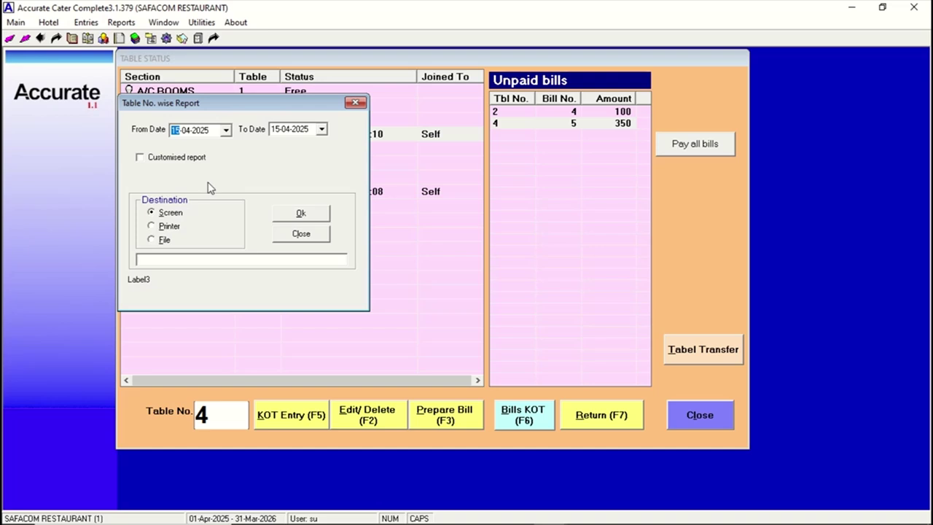
type("01-04-2025")
key("Right")
key("Right")
key("Right")
type("15")
key("Right")
left_click(302, 213)
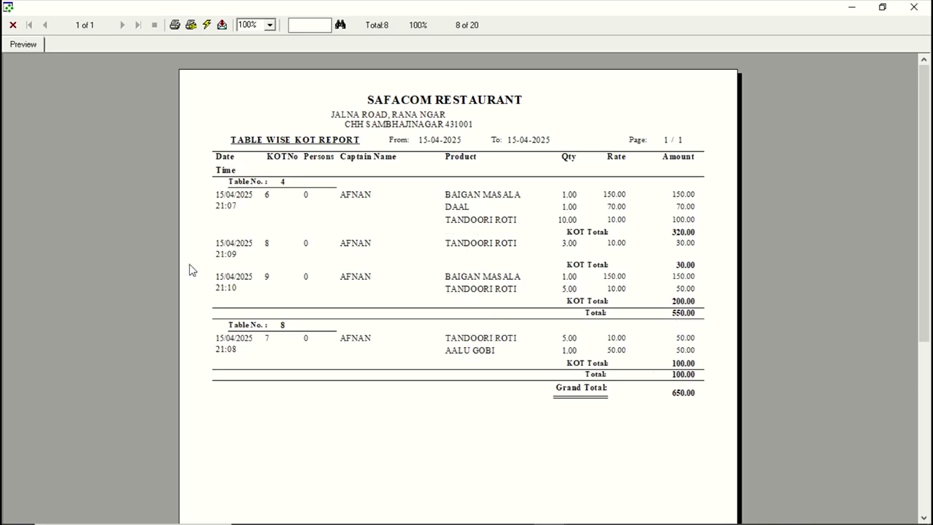
left_click(13, 25)
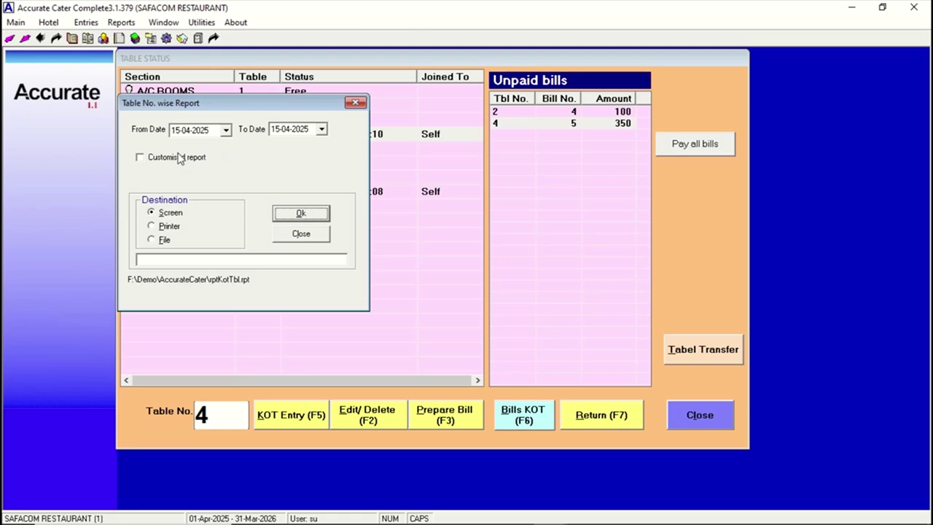
left_click(306, 234)
Display the product wise KOT report for 15-04-2025 on screen, review it and close the report.
left_click(49, 22)
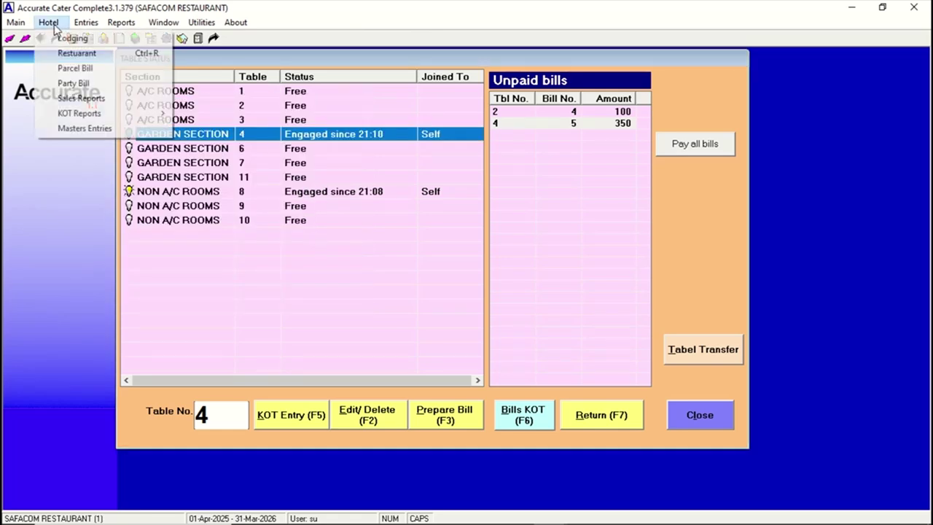
mouse_move(73, 113)
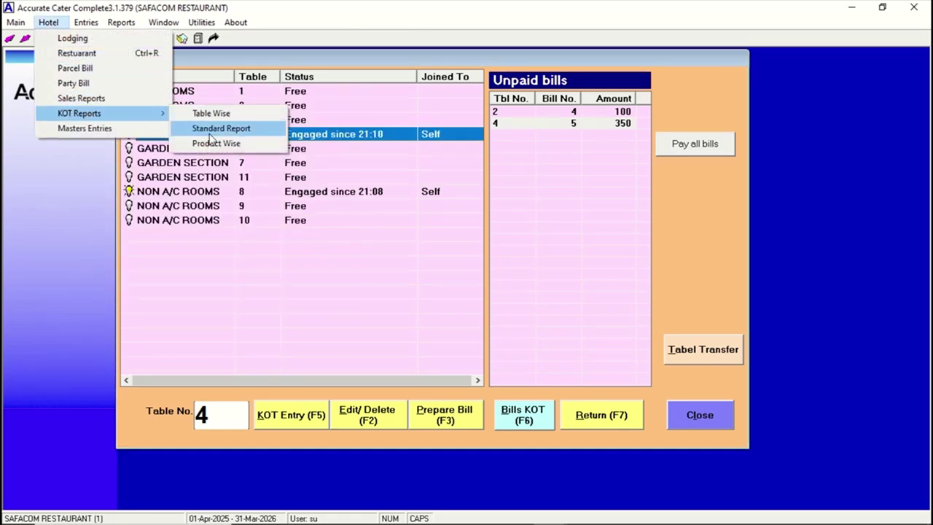
left_click(214, 144)
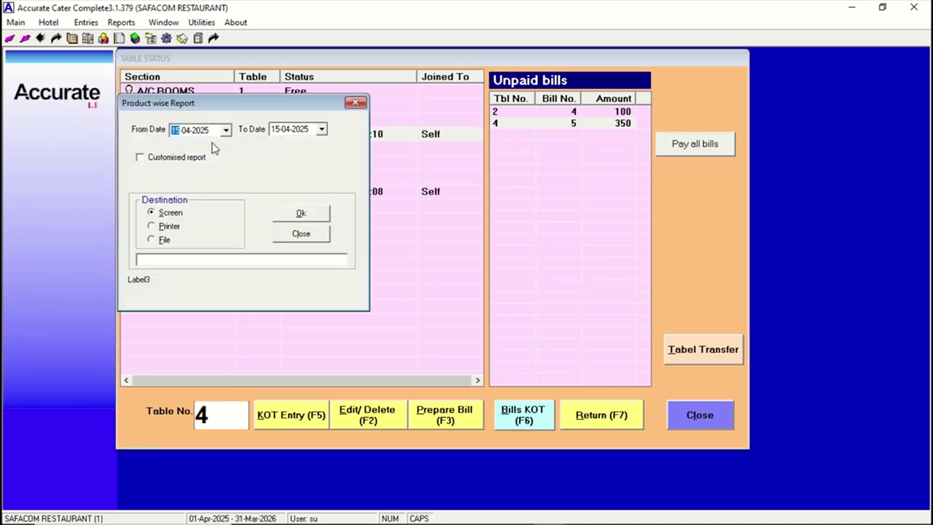
left_click(299, 213)
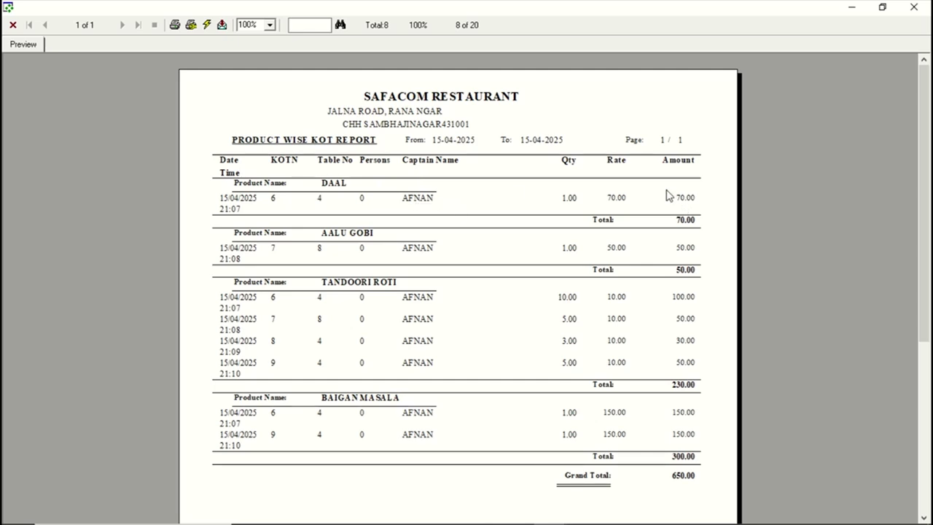
left_click(13, 25)
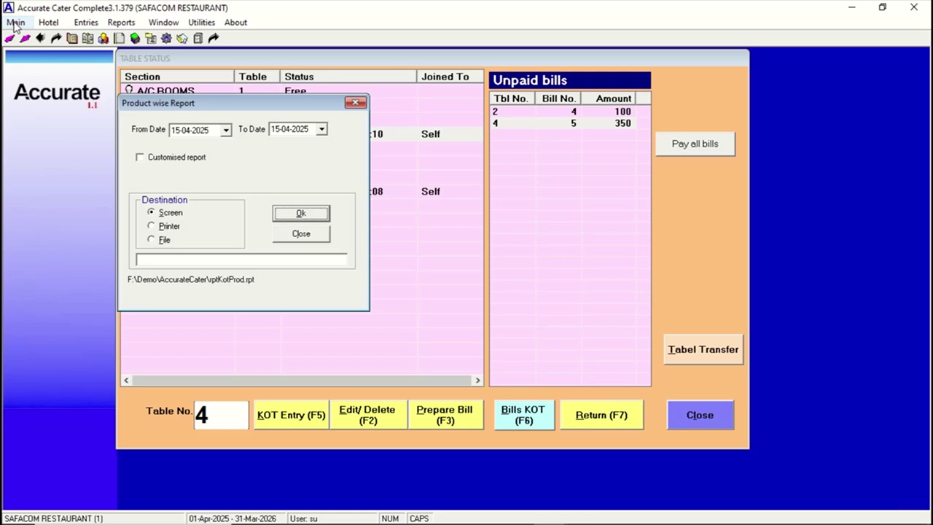
left_click(317, 232)
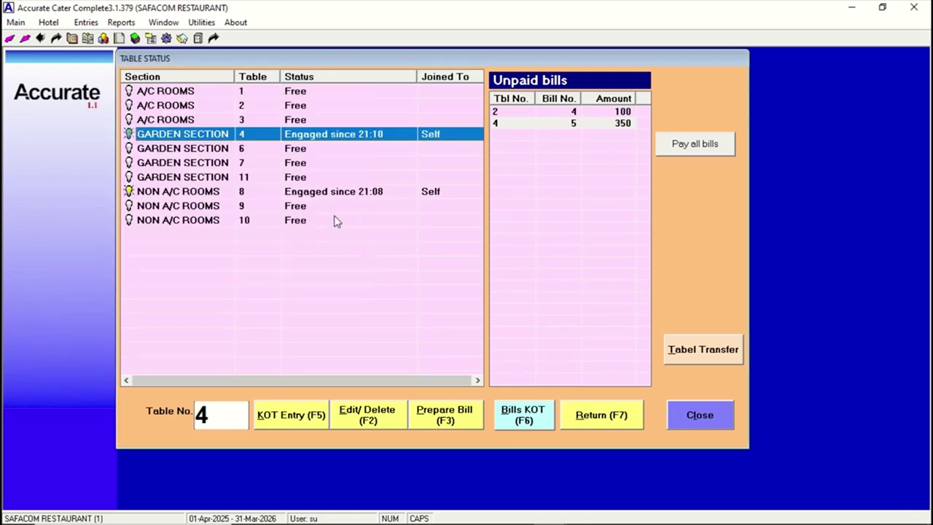
Display the standard KOT report for 15-04-2025 on screen, review it and close the report.
left_click(48, 22)
mouse_move(85, 117)
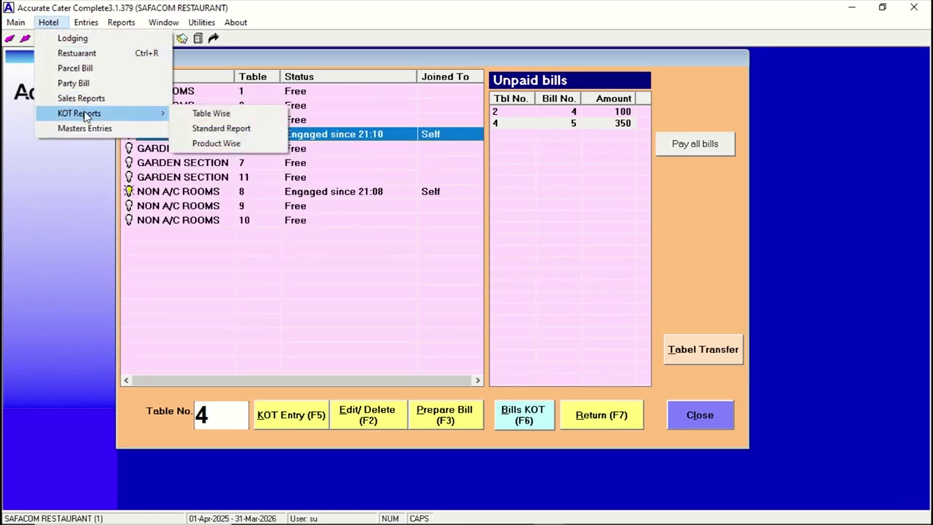
left_click(239, 129)
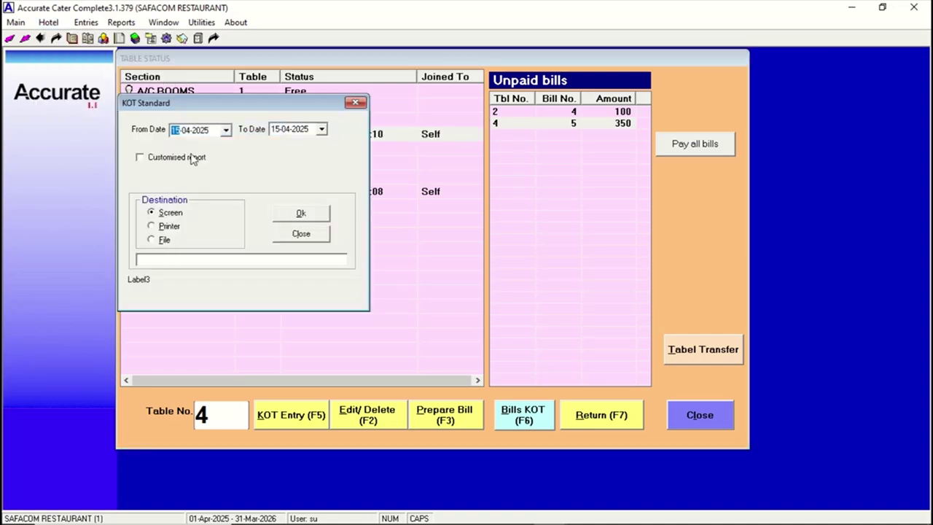
left_click(301, 214)
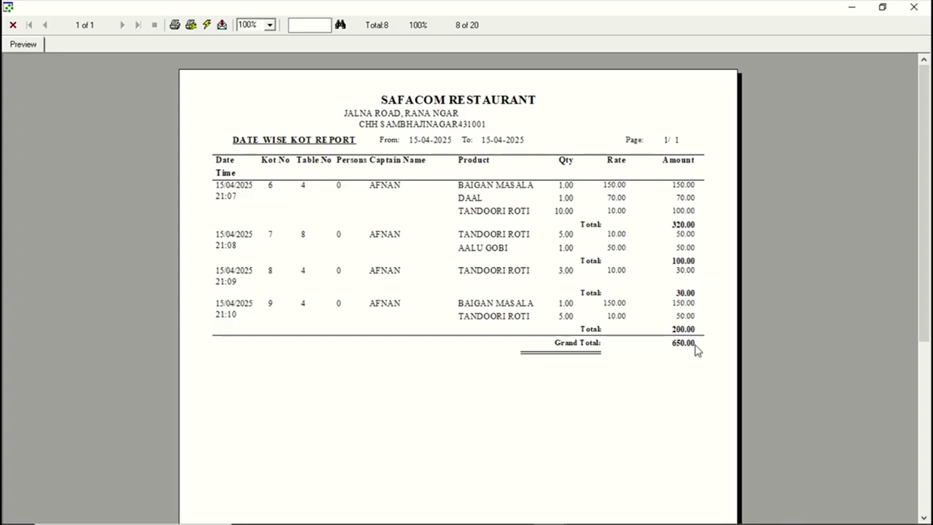
left_click(11, 24)
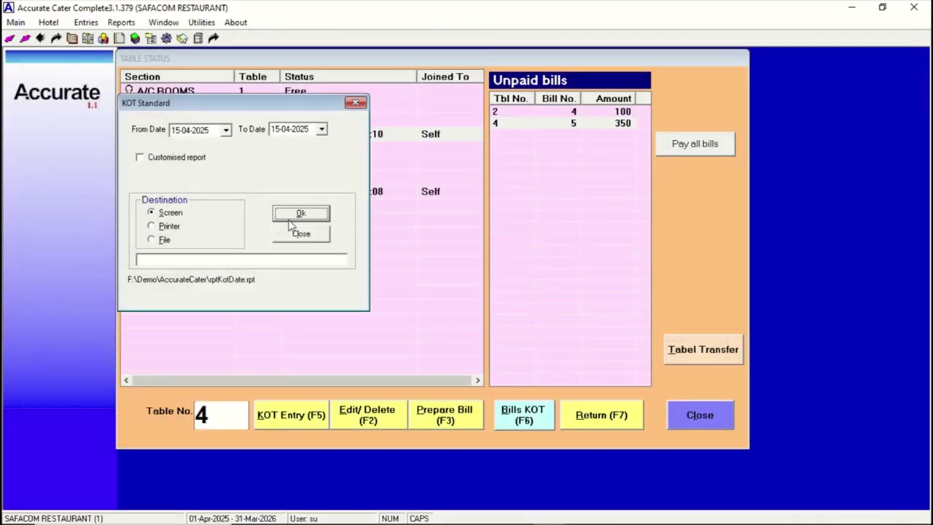
left_click(300, 232)
Display the separate Table Wise restaurant sales report for 01-04-2025 to 15-04-2025 with all payment modes, review it and close it.
left_click(48, 22)
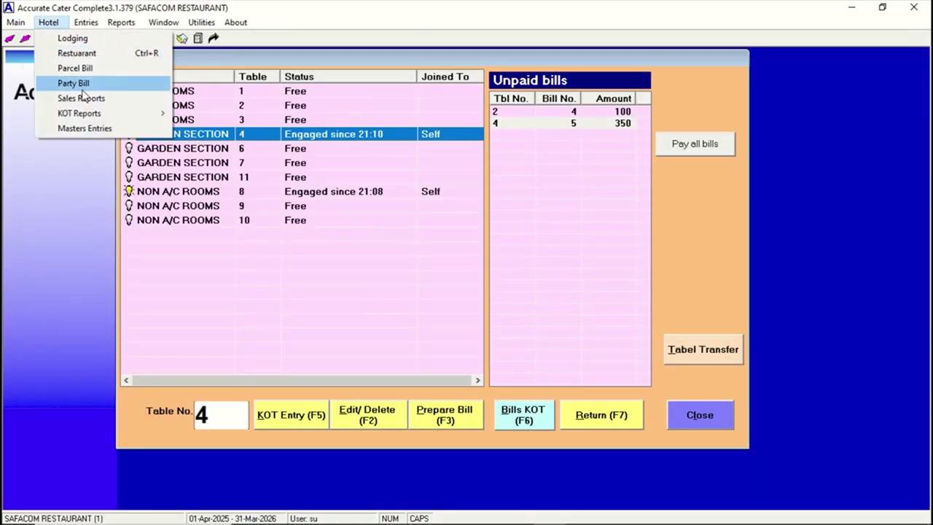
left_click(87, 96)
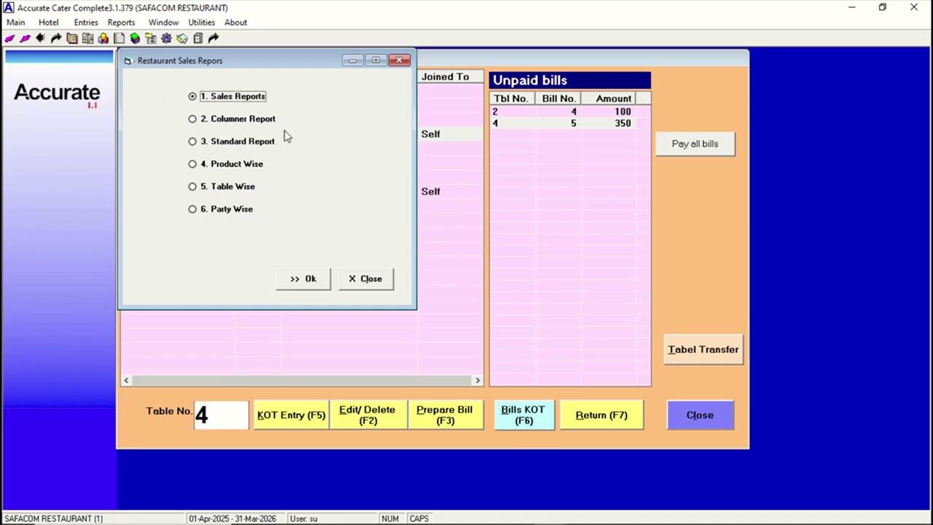
left_click(249, 189)
left_click(310, 280)
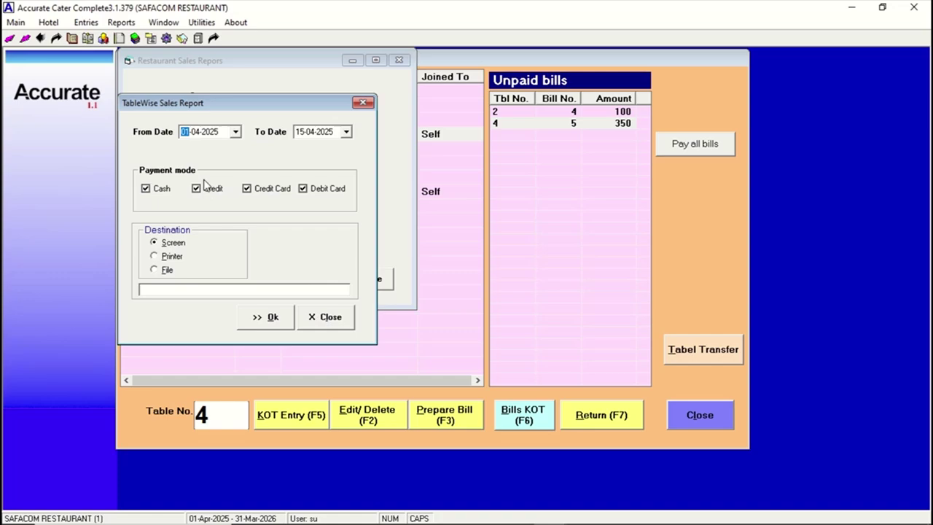
left_click(282, 315)
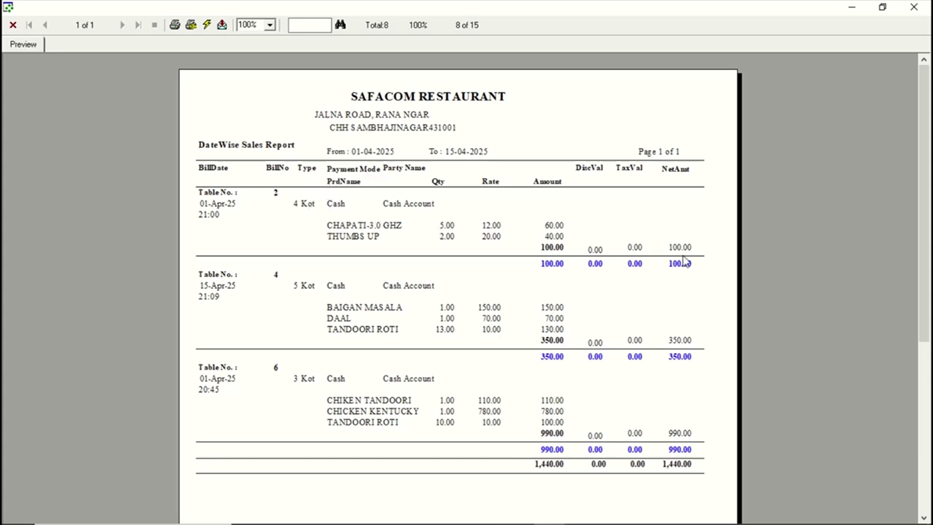
left_click(12, 25)
left_click(325, 317)
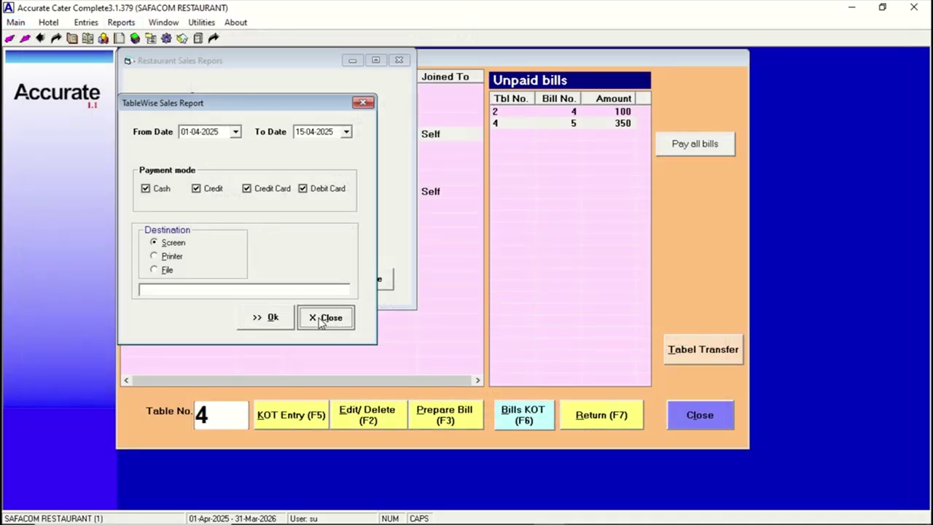
Look over the Party Wise and Sales Reports choices in the restaurant sales report list and close it.
left_click(231, 212)
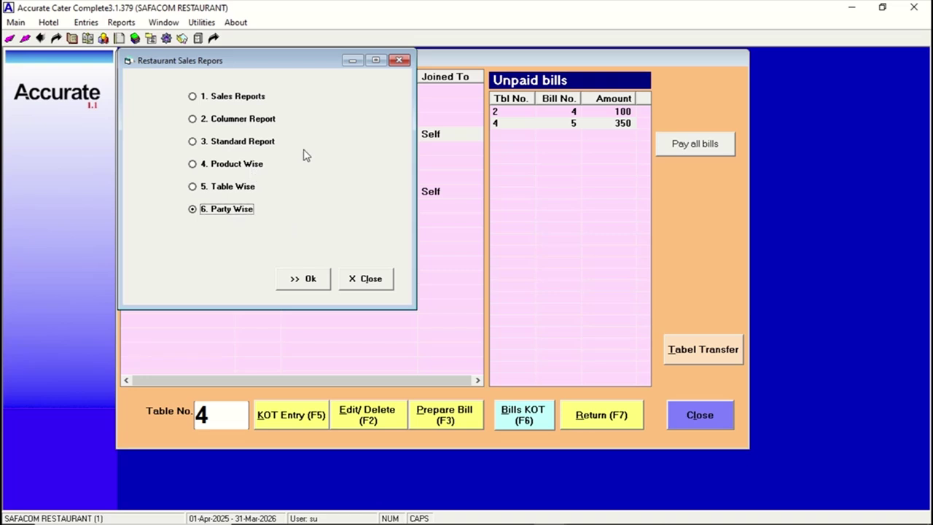
left_click(230, 99)
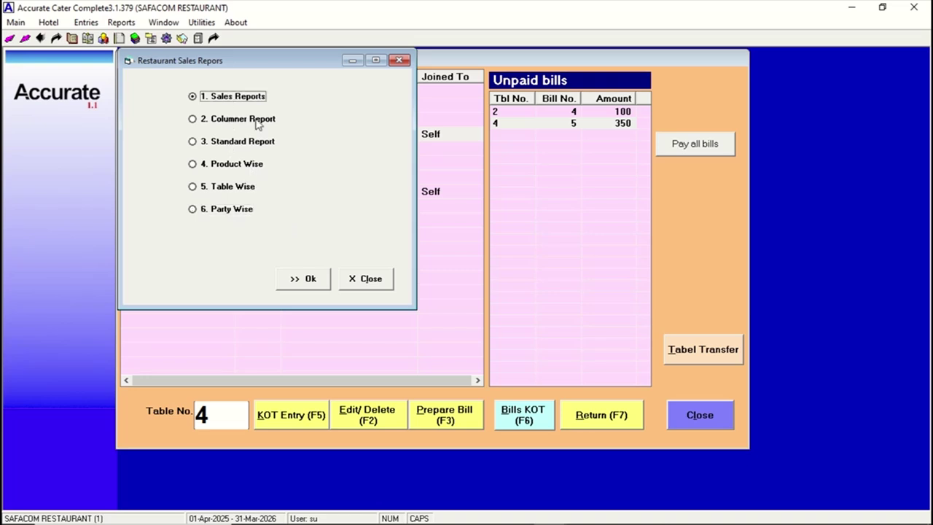
left_click(366, 279)
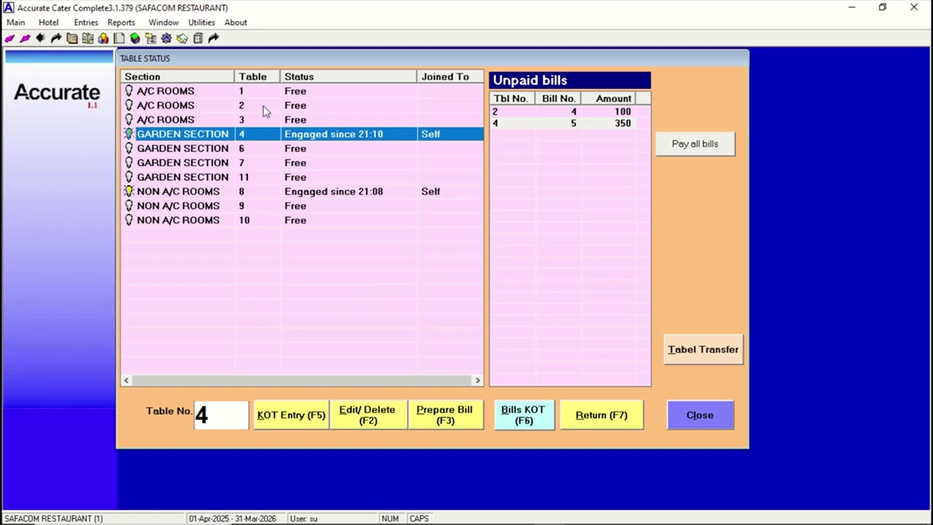
Open the restaurant Section Master, view the blank form for a new section and cancel it.
left_click(43, 24)
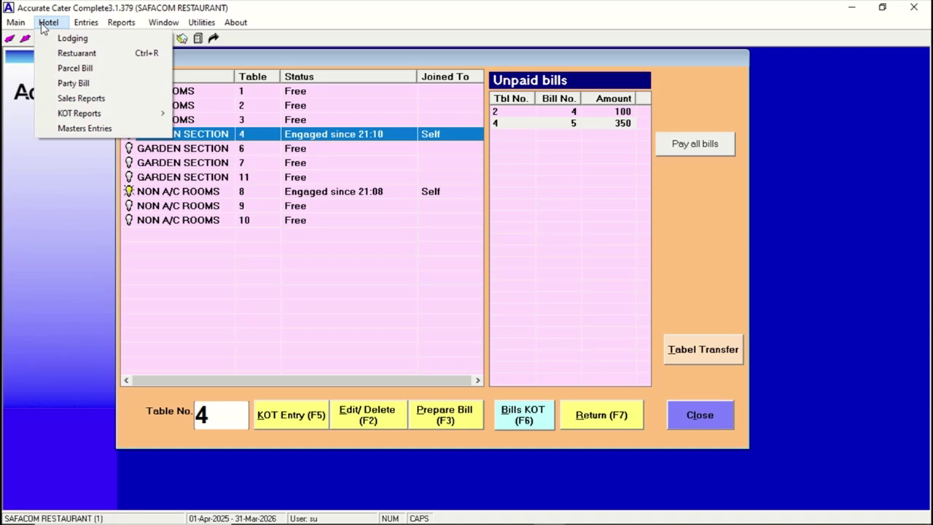
left_click(86, 129)
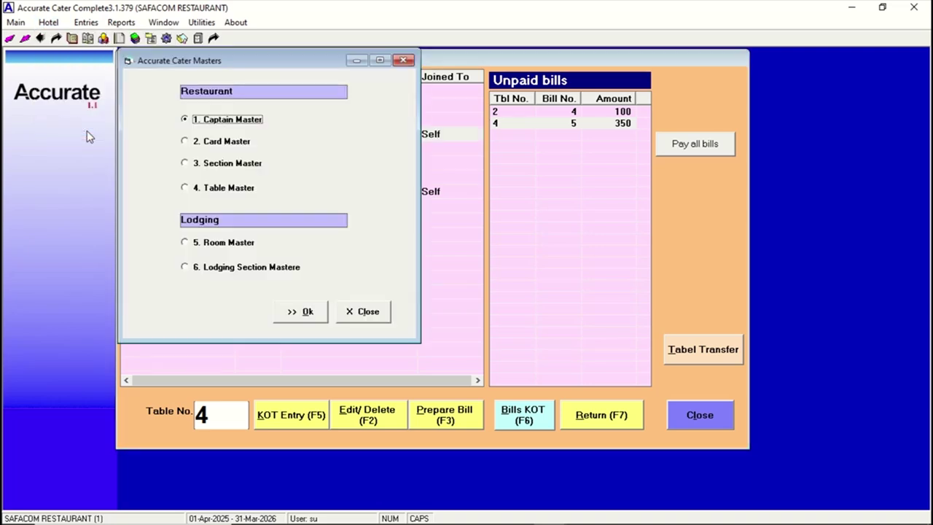
left_click(237, 168)
left_click(314, 317)
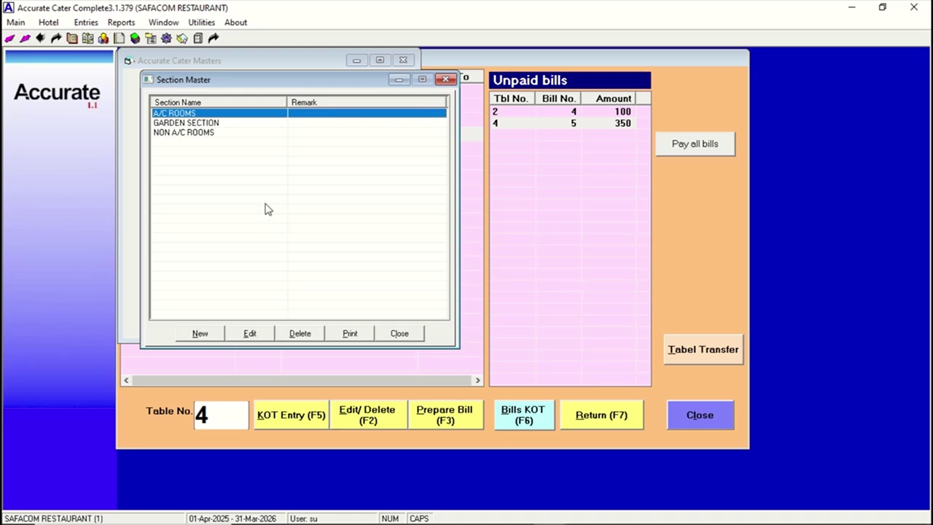
left_click(194, 123)
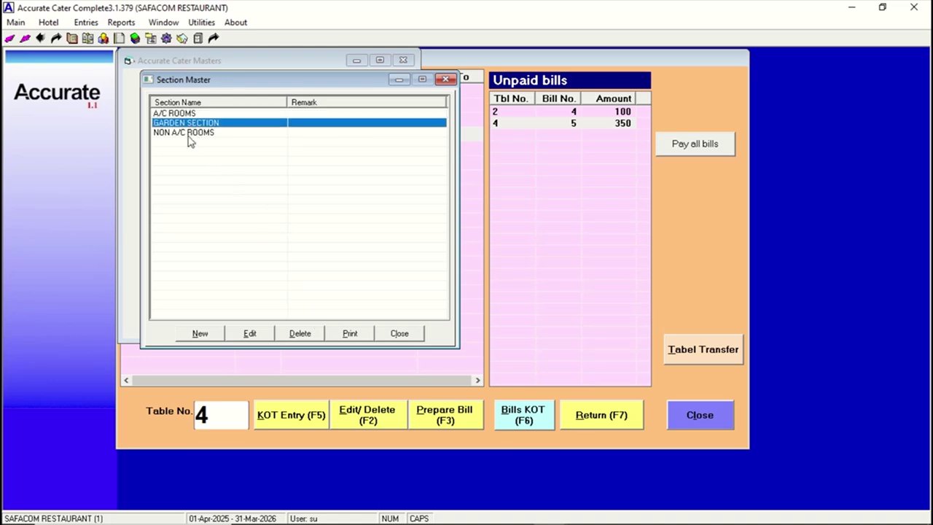
left_click(200, 334)
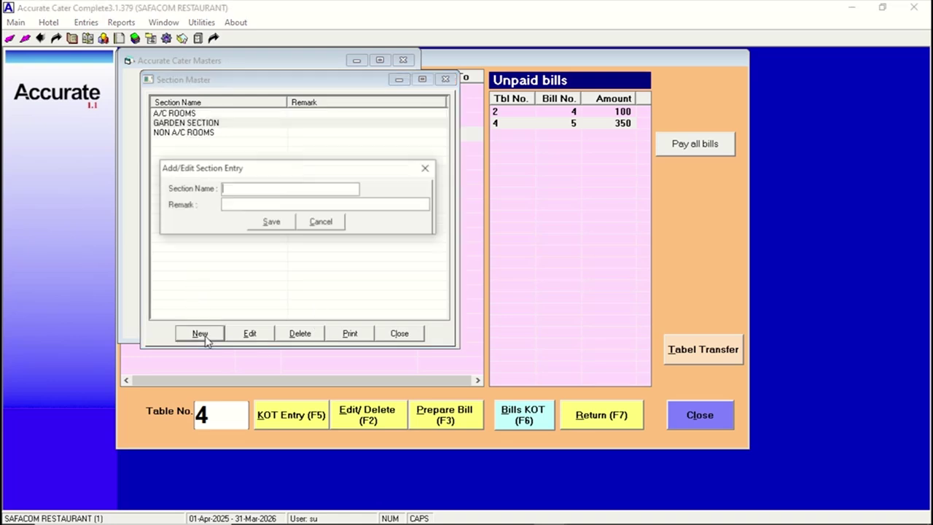
left_click(332, 222)
View the GARDEN SECTION entry in its edit form, cancel without changes and close the Section Master.
left_click(179, 124)
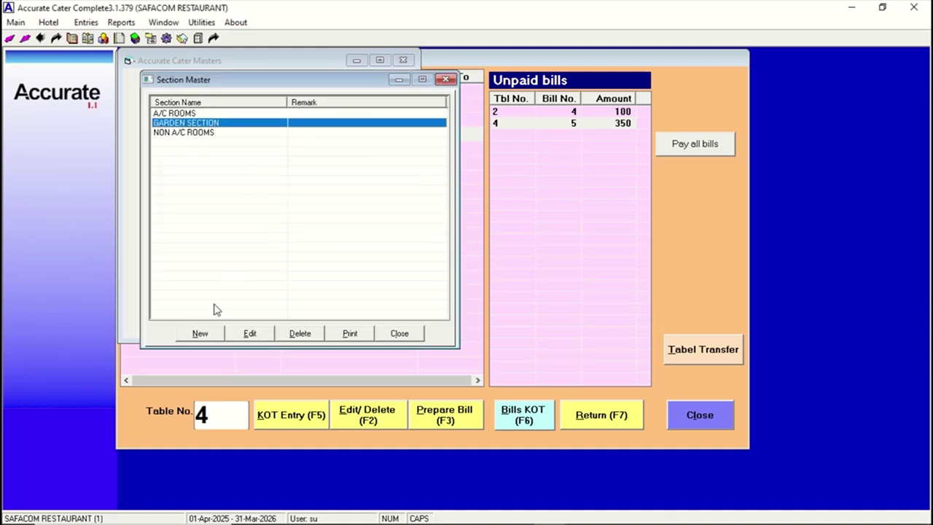
left_click(249, 334)
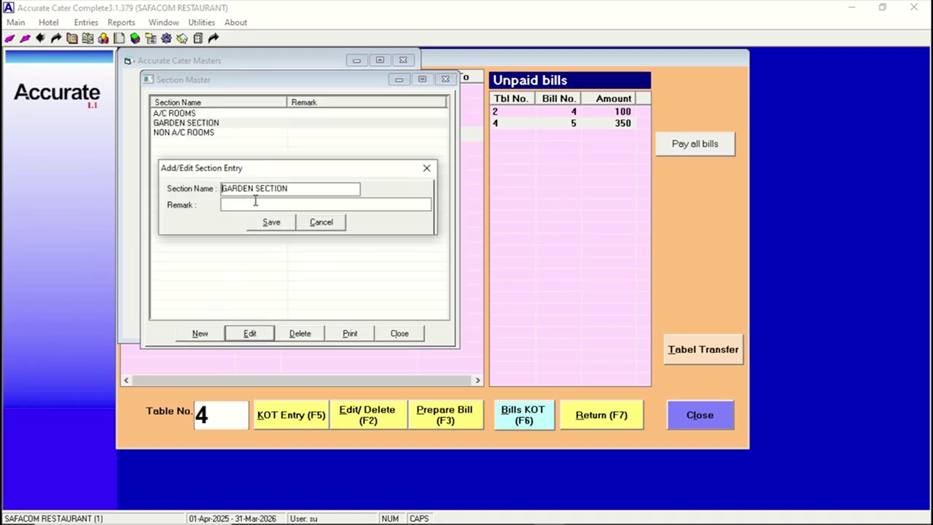
left_click(335, 222)
left_click(404, 337)
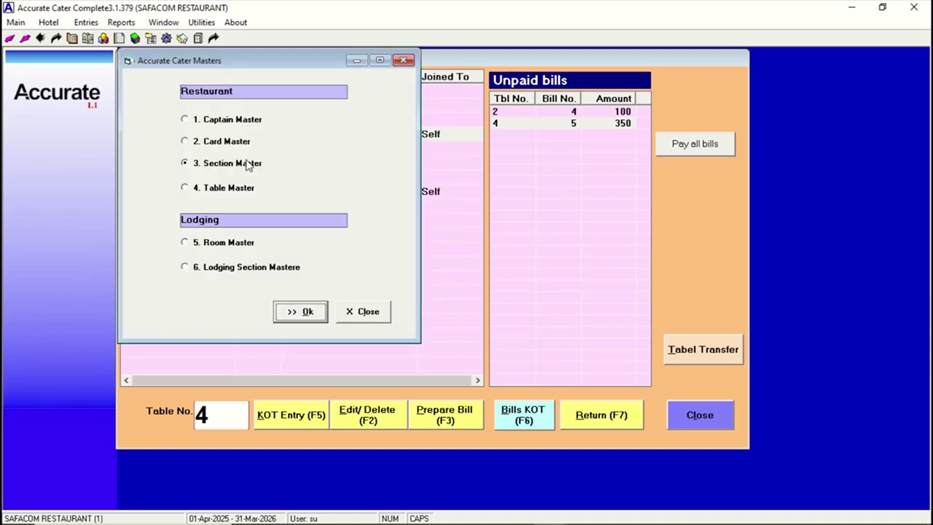
Open the Table Master, look through the tables' capacities and sections, and view and cancel the blank new table form.
left_click(226, 188)
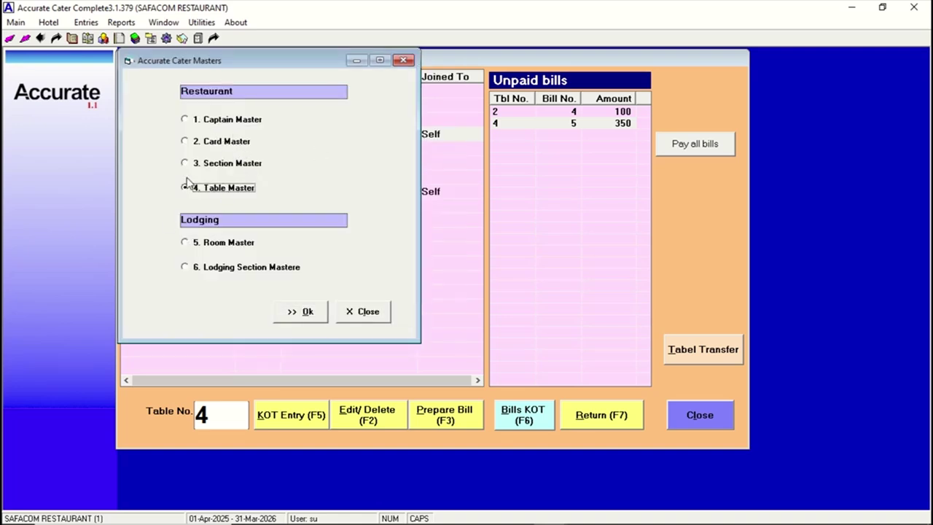
left_click(302, 311)
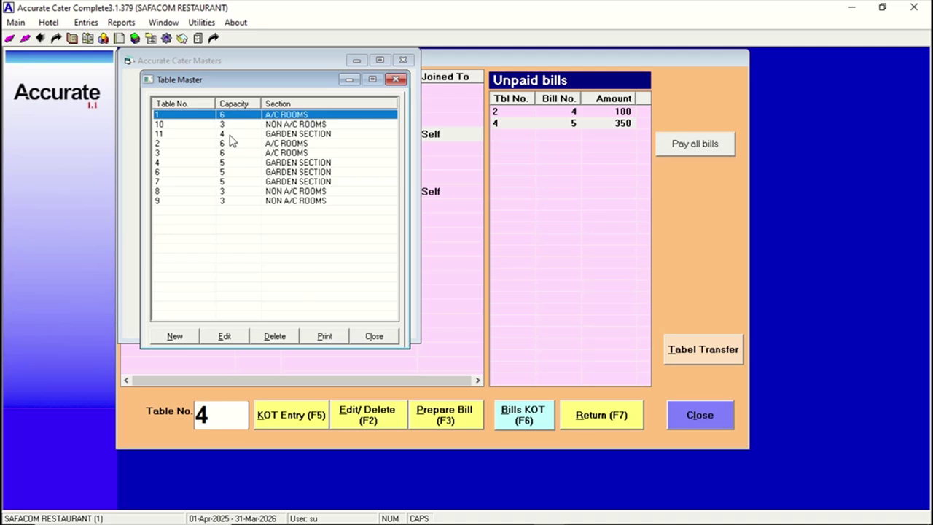
left_click(223, 126)
left_click(229, 144)
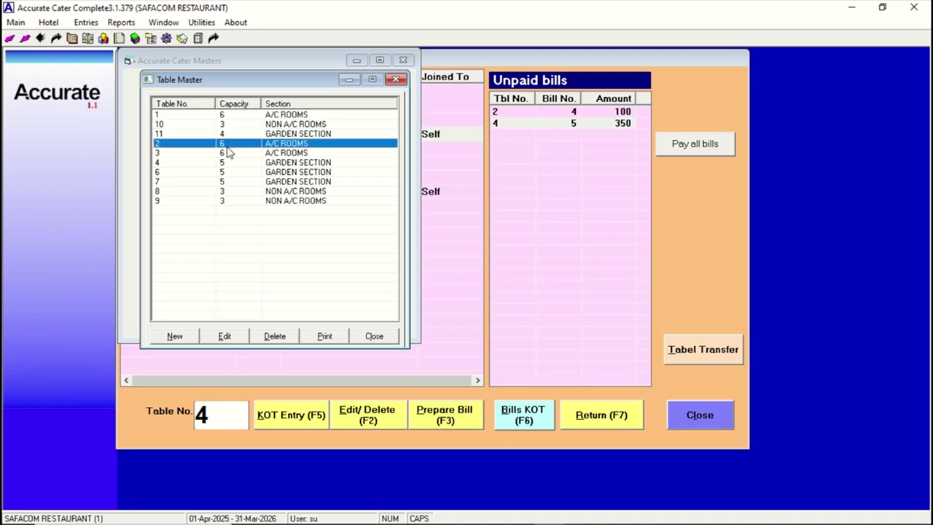
left_click(230, 202)
left_click(239, 154)
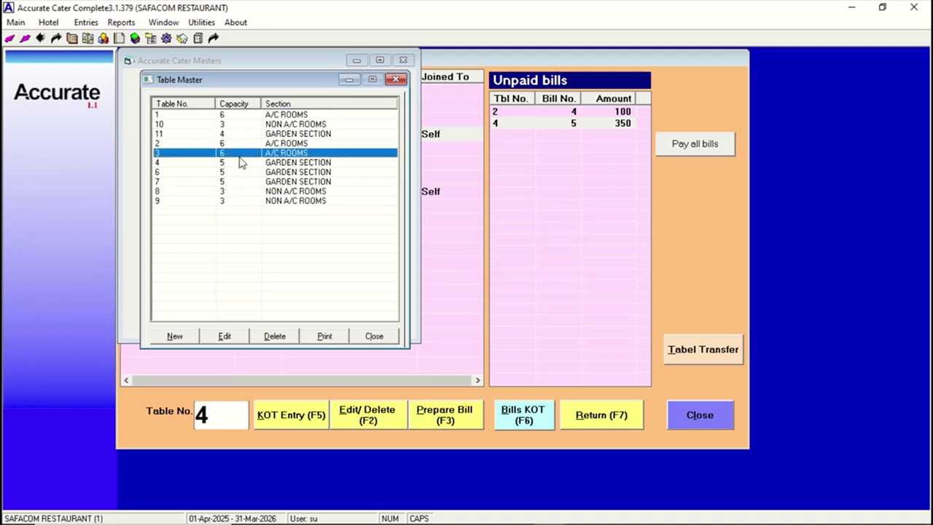
left_click(182, 340)
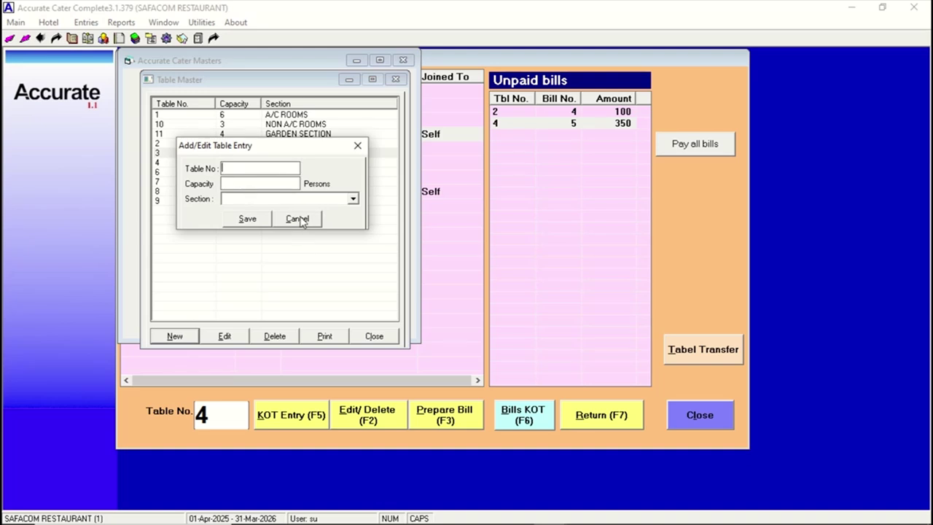
left_click(298, 219)
View table 2's entry in its edit form, cancel without changes and close the Table Master.
left_click(241, 145)
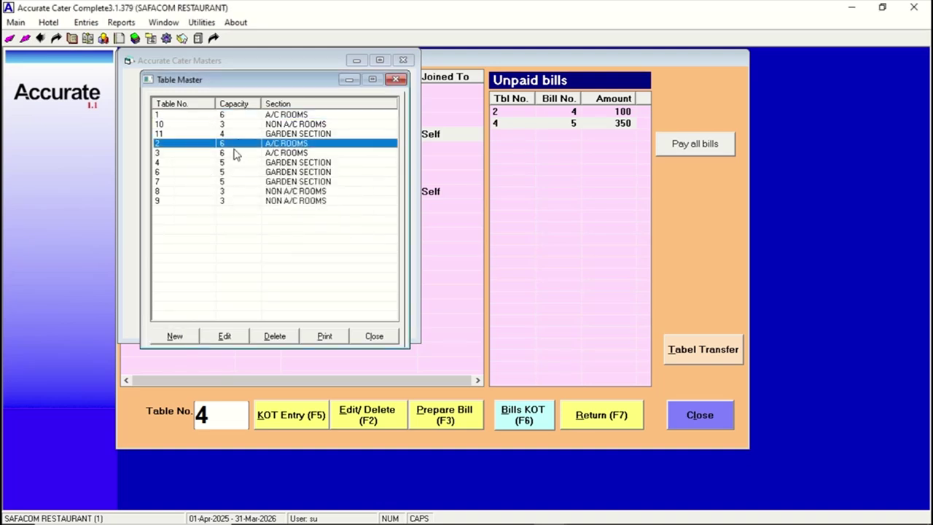
left_click(226, 336)
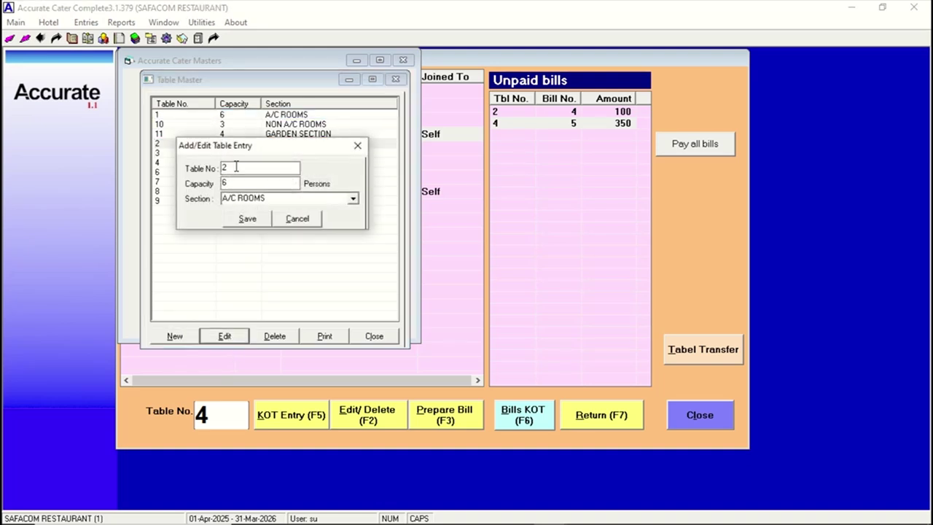
left_click(298, 219)
left_click(372, 336)
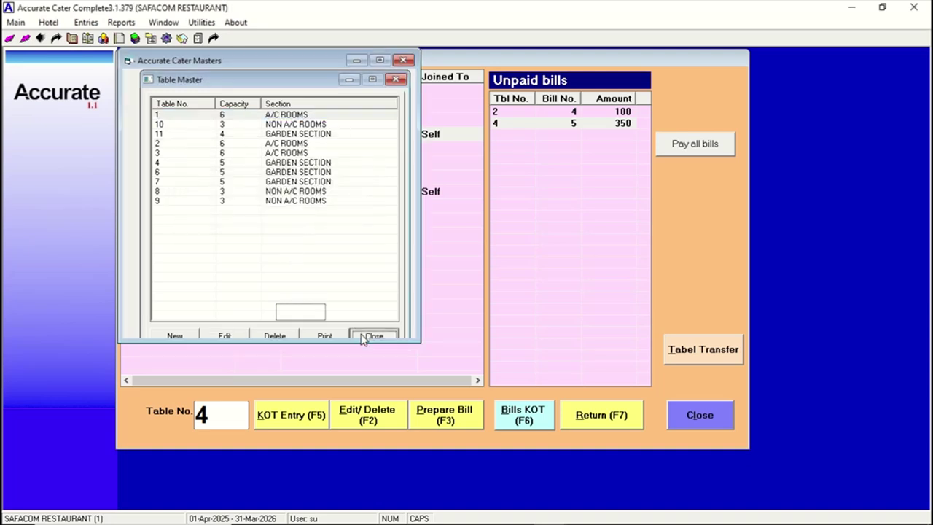
Open the Captain Master, view the blank form for a new captain and cancel it.
left_click(234, 121)
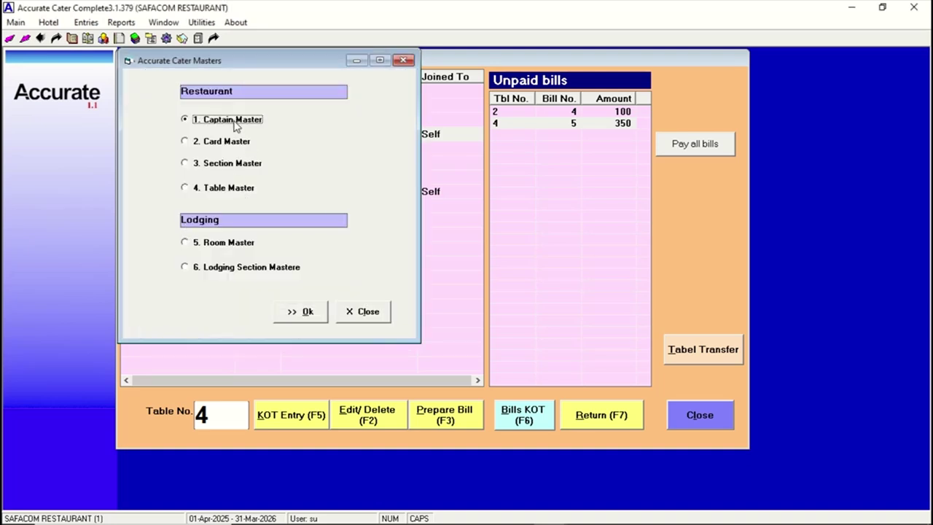
left_click(309, 321)
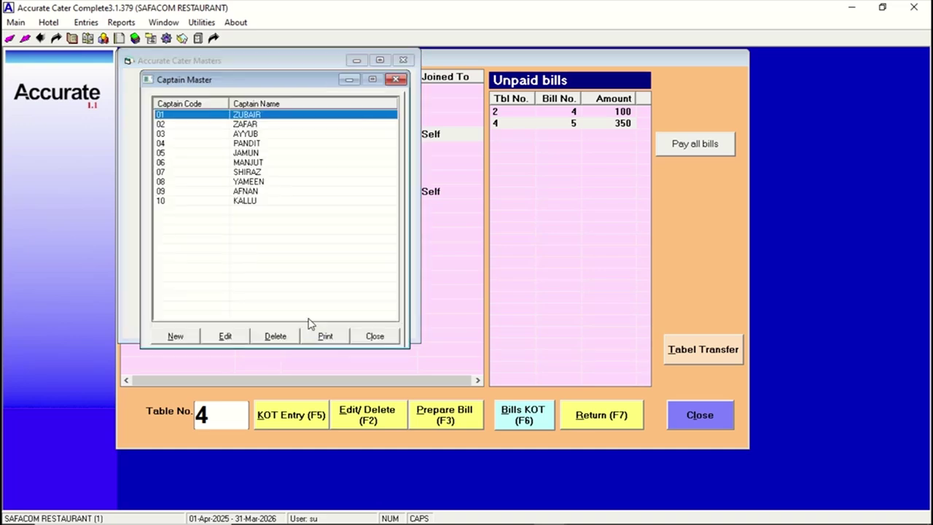
left_click(241, 153)
left_click(187, 336)
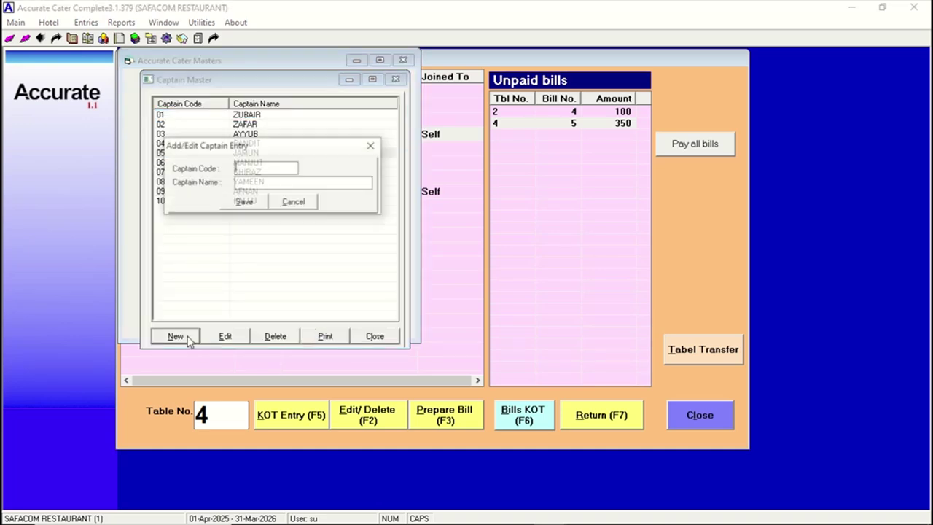
left_click(294, 202)
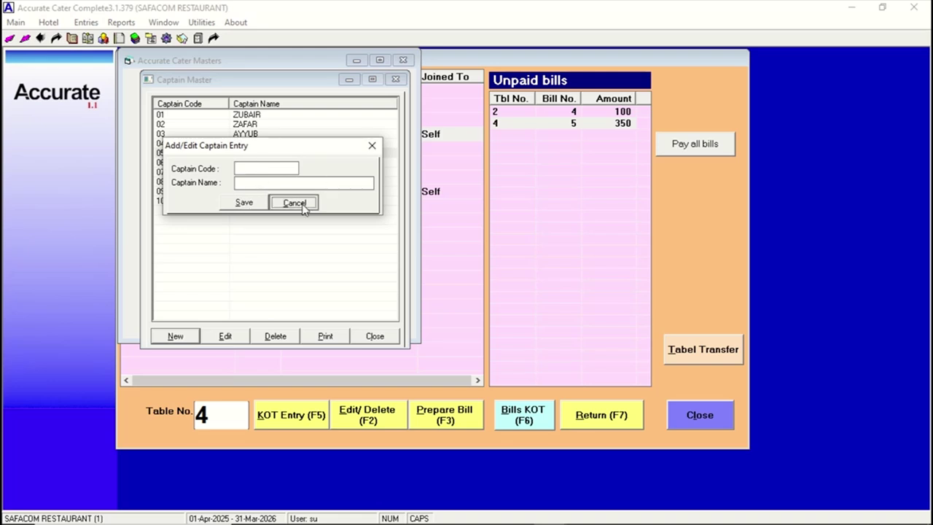
View the entry of captain code 04 in its edit form, cancel it, and close the Captain Master and masters list.
left_click(248, 145)
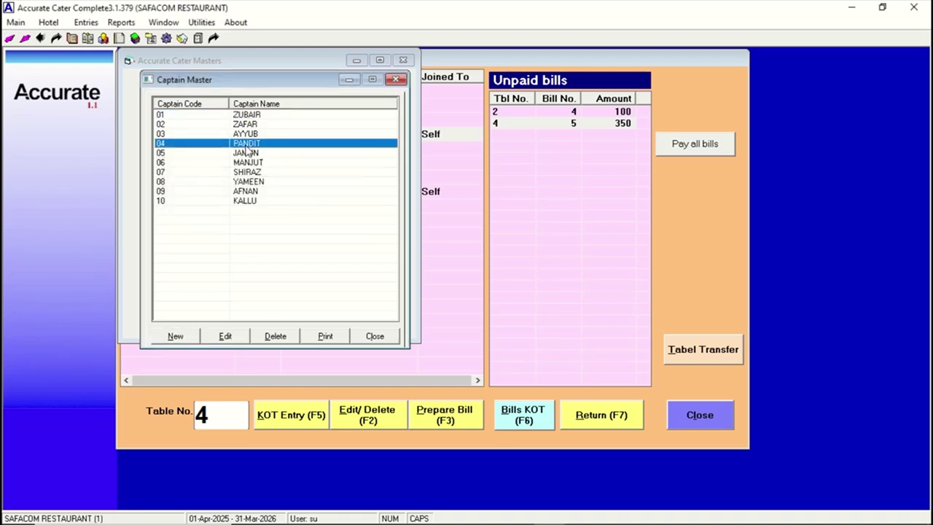
left_click(234, 340)
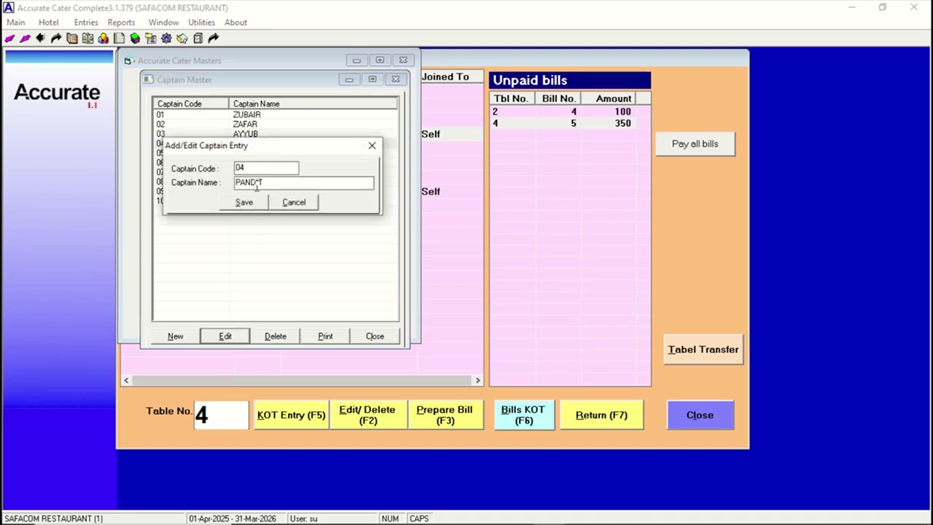
left_click(293, 203)
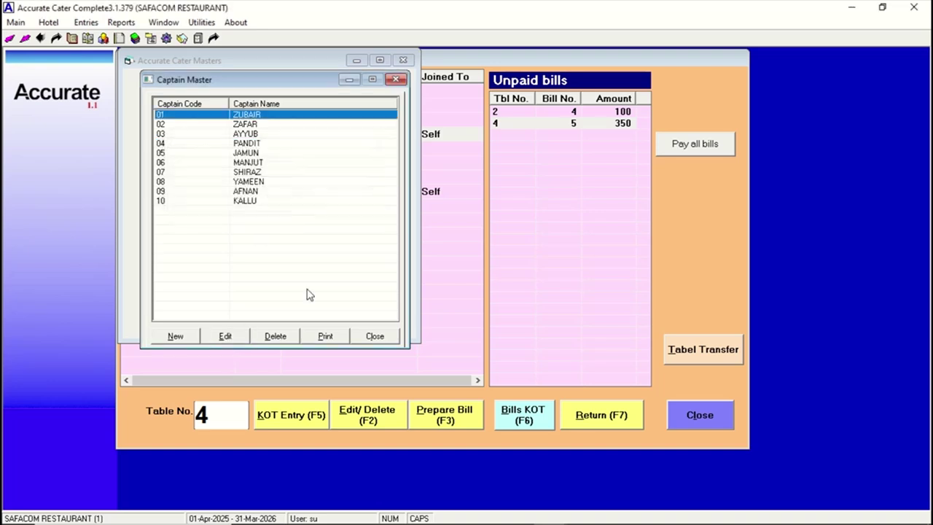
left_click(373, 336)
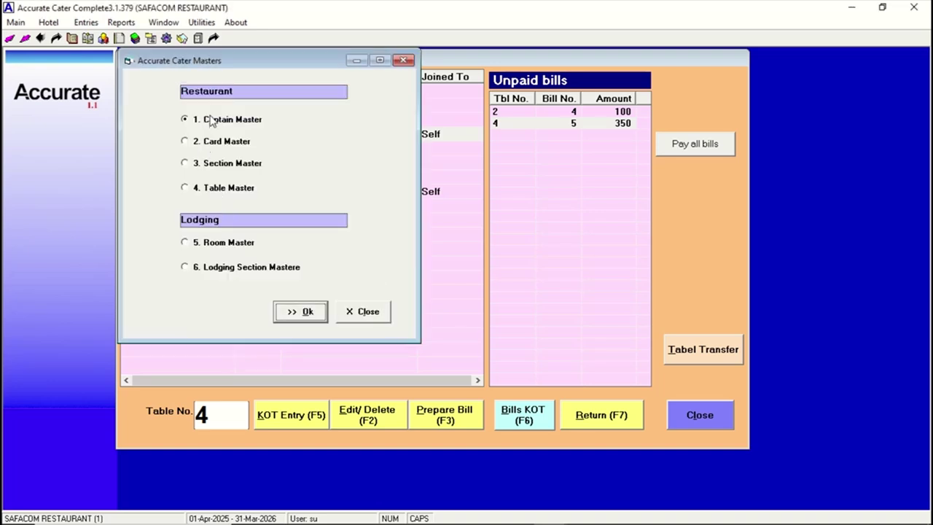
left_click(360, 313)
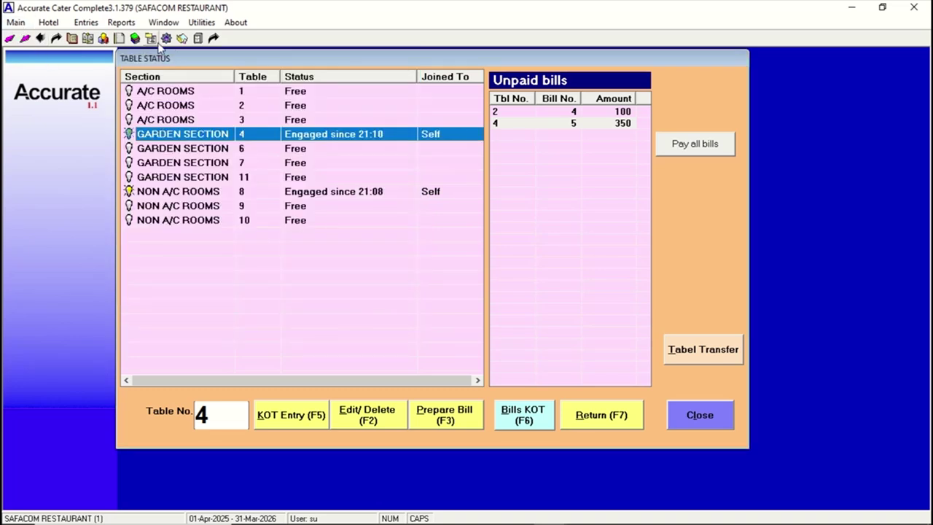
Open the Product Master and expand ALL PRODUCTS with its COLD DRINKS, NON VEG, ROTI and VEG sub groups.
left_click(197, 38)
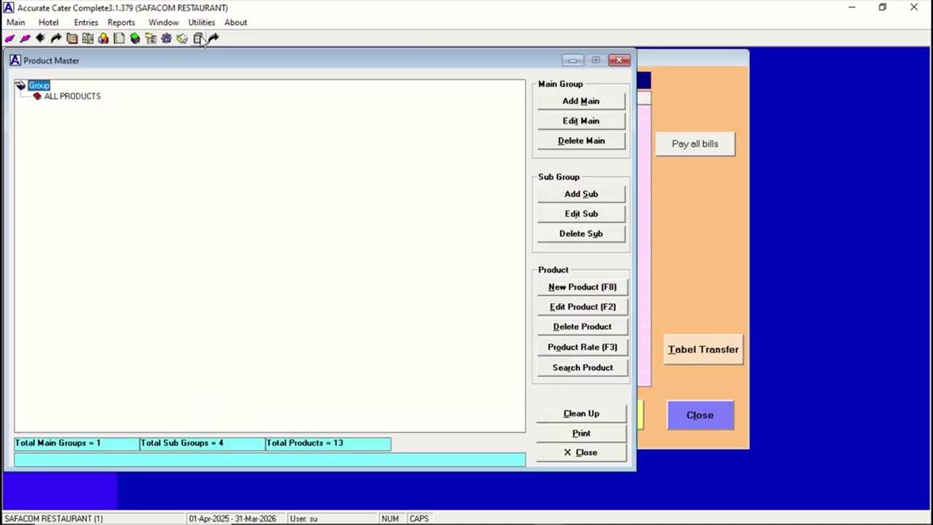
double_click(67, 97)
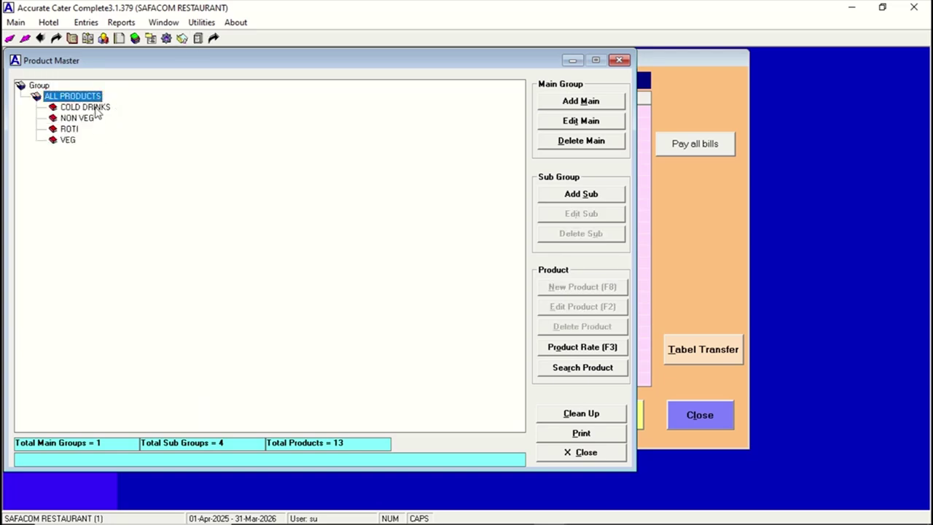
double_click(94, 110)
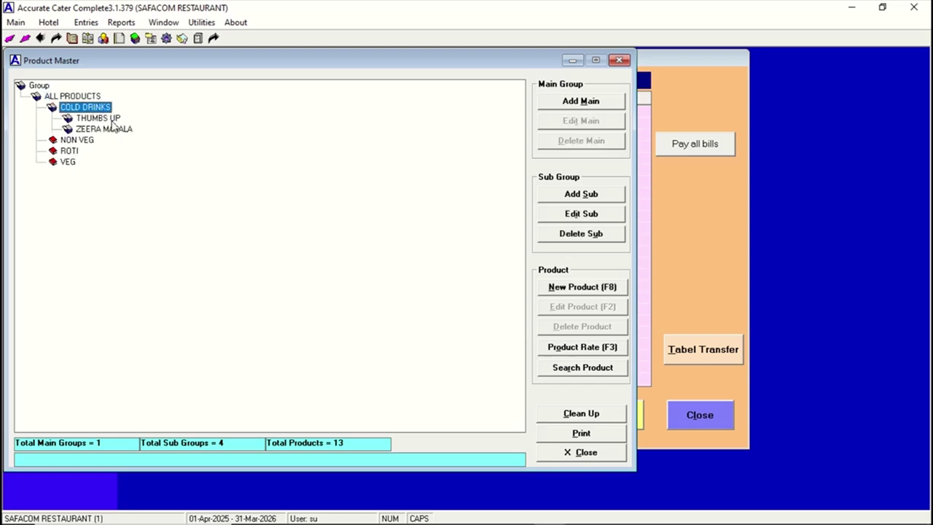
double_click(88, 141)
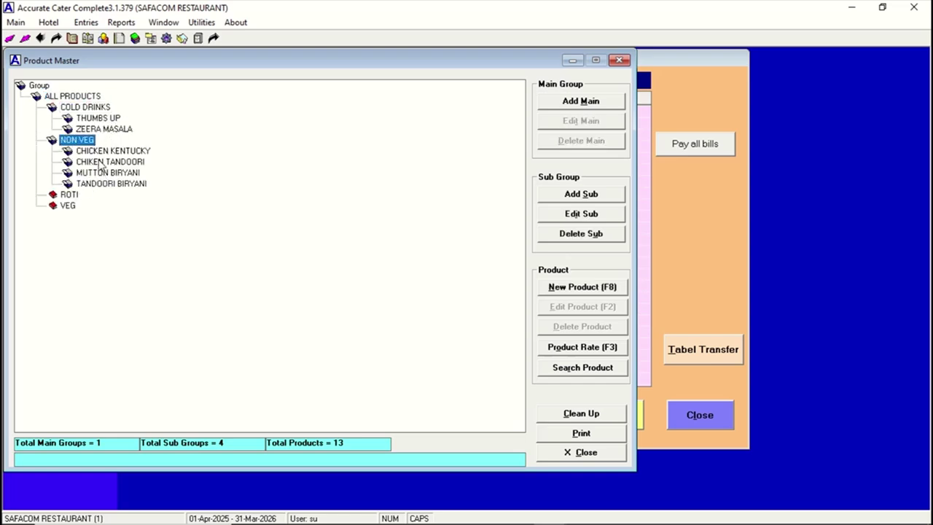
double_click(69, 197)
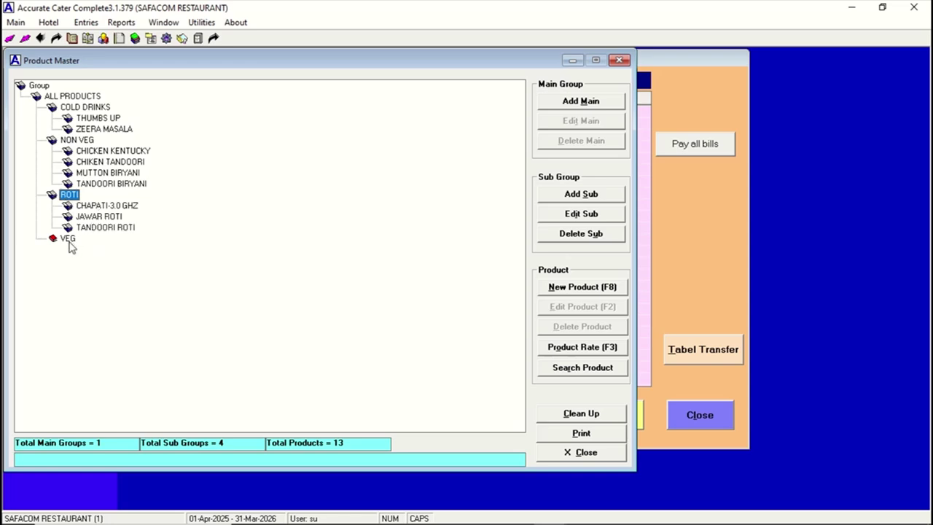
double_click(69, 243)
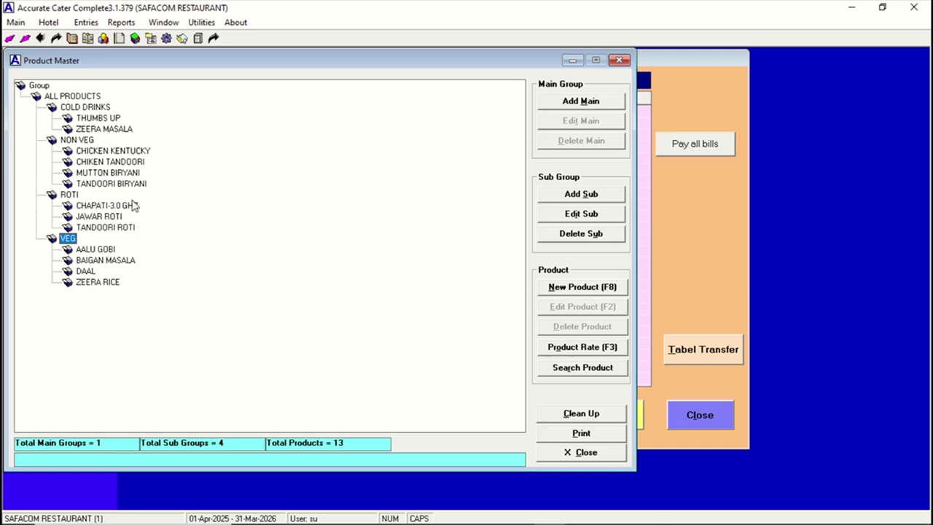
Open CHICKEN KENTUCKY for editing to view its sales rate, cancel without changes and quit the Product Master.
left_click(113, 151)
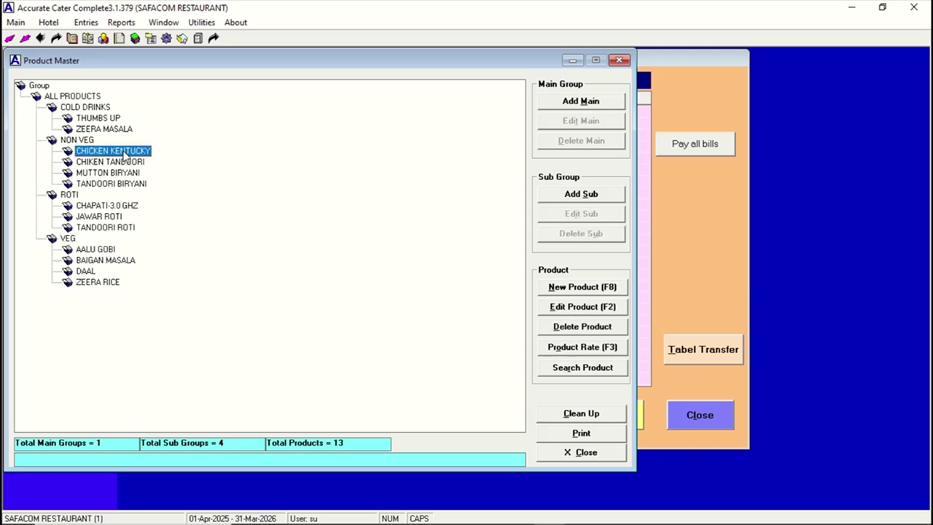
left_click(561, 309)
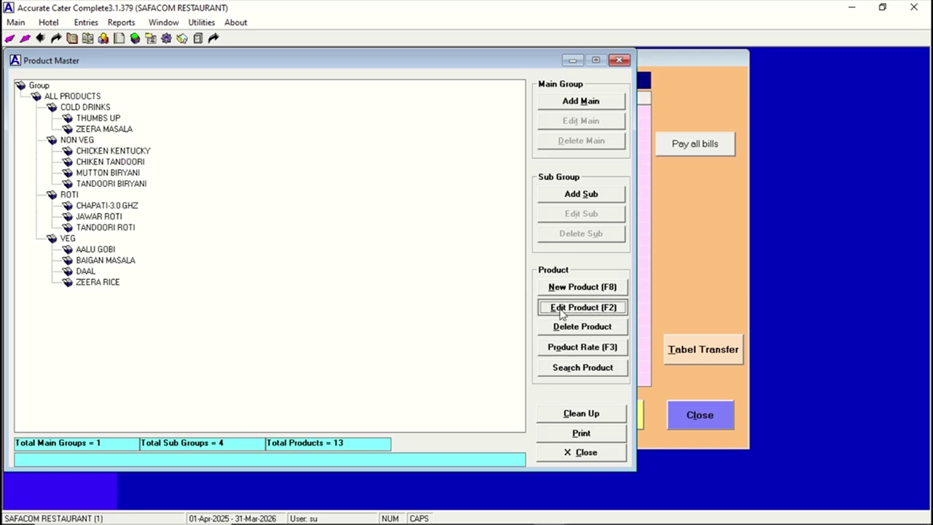
left_click(303, 232)
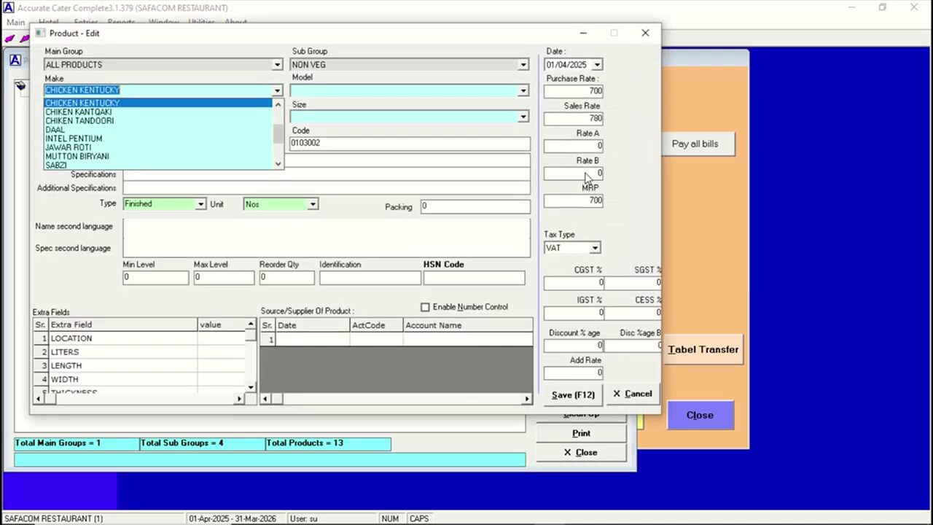
left_click(581, 124)
left_click_drag(581, 121, 601, 119)
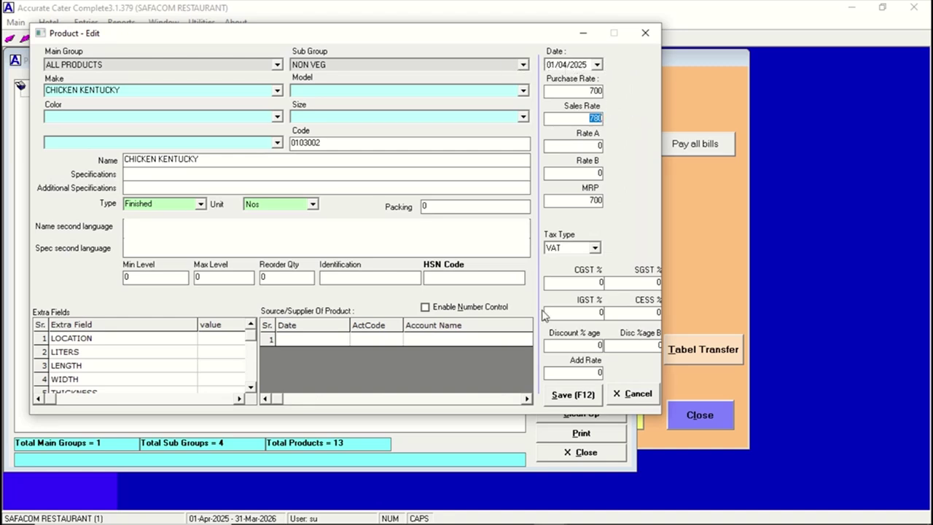
left_click(646, 397)
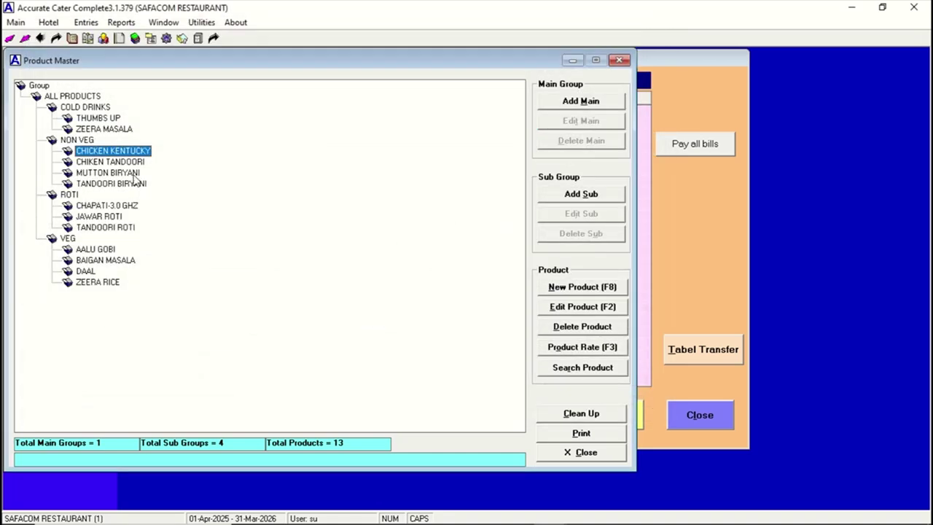
left_click(587, 452)
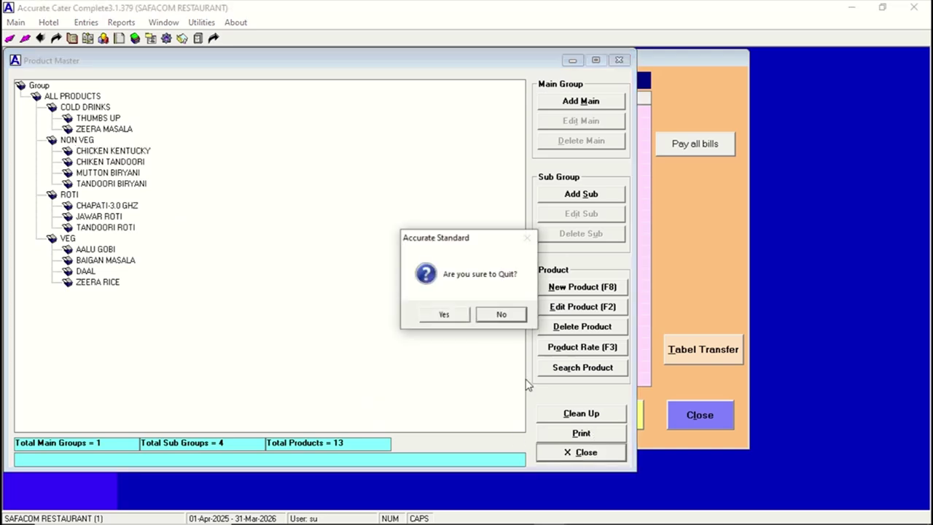
left_click(445, 314)
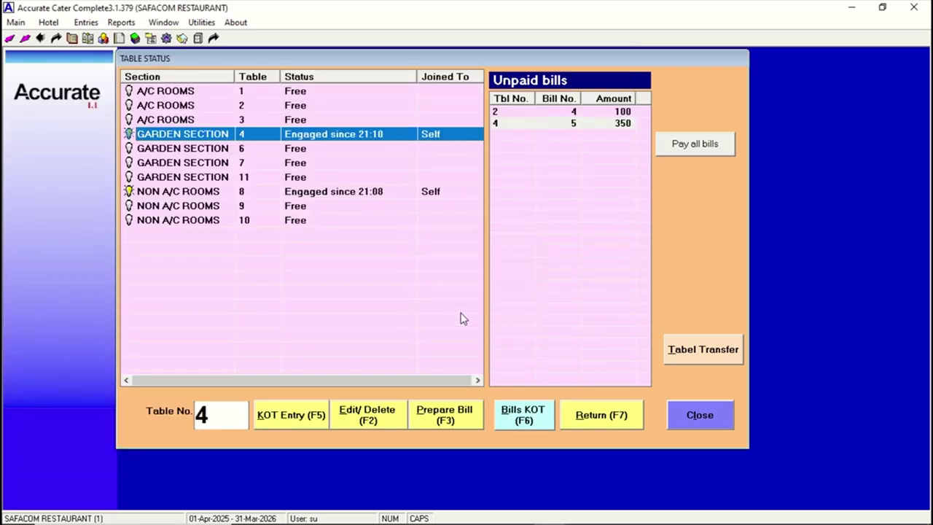